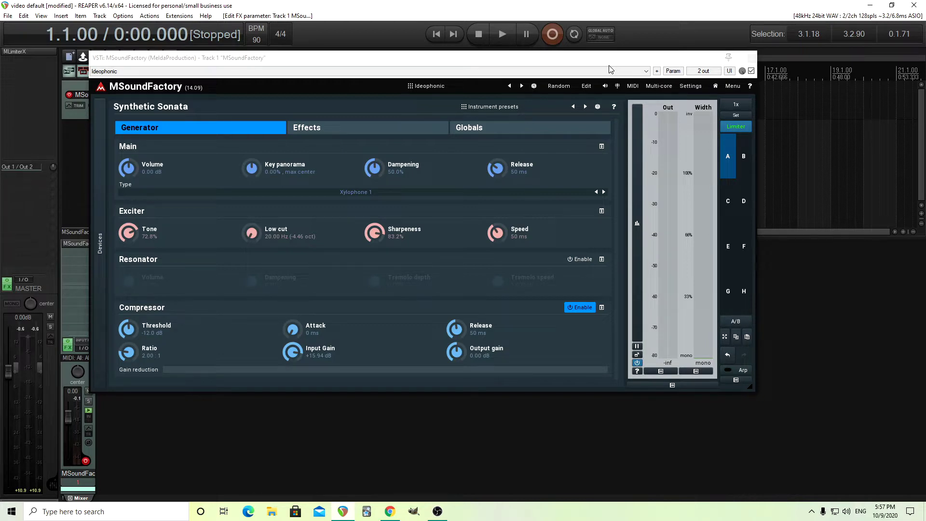
Review the sound types offered in the generator's Main section, keeping the current type.
left_click(345, 193)
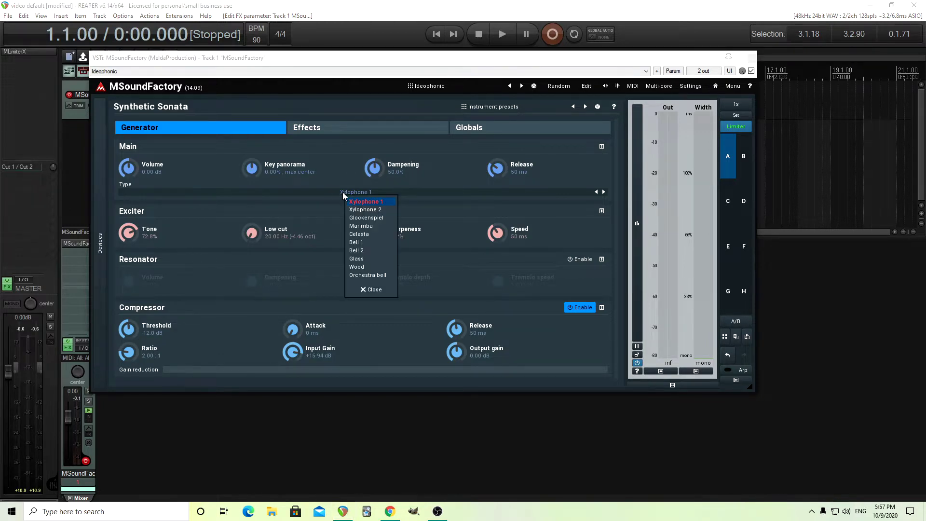
left_click(343, 158)
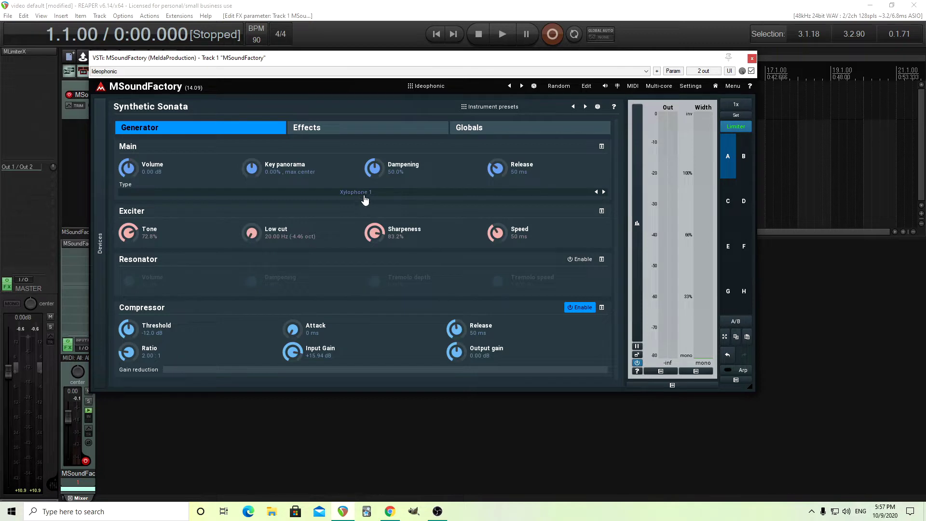
Enable the Resonator, comparing the sound with it on and off, and try different tremolo depth and volume settings.
left_click(579, 265)
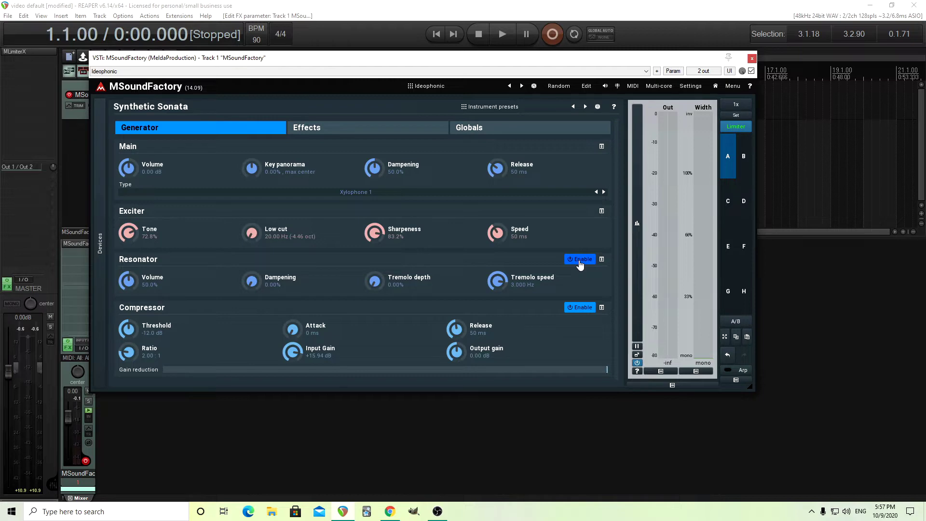
left_click(580, 261)
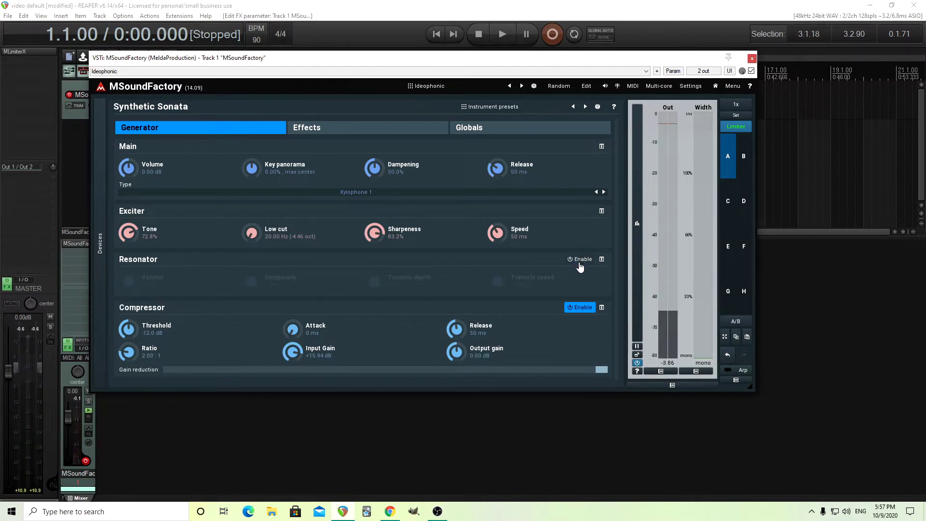
left_click(579, 264)
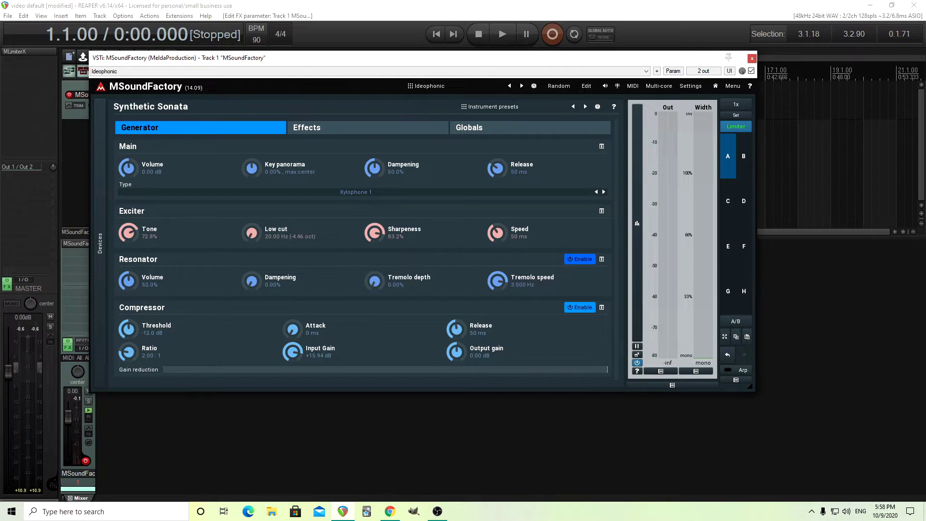
left_click_drag(369, 288, 369, 279)
left_click_drag(128, 280, 128, 295)
left_click_drag(128, 281, 128, 266)
Switch to settings slot B in edit mode and add a Drum Synthesizer4NN to the top cell of generator column 1.
left_click(746, 153)
left_click(586, 86)
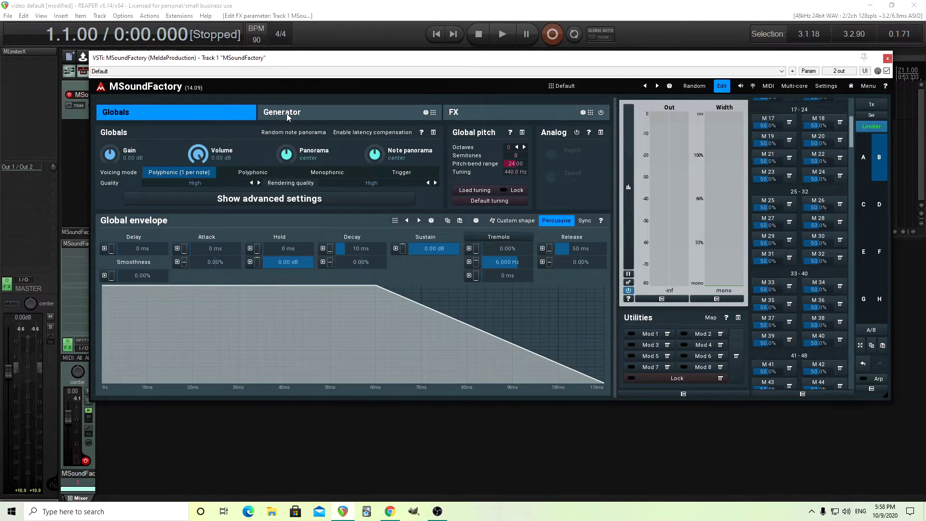
left_click(286, 113)
double_click(117, 142)
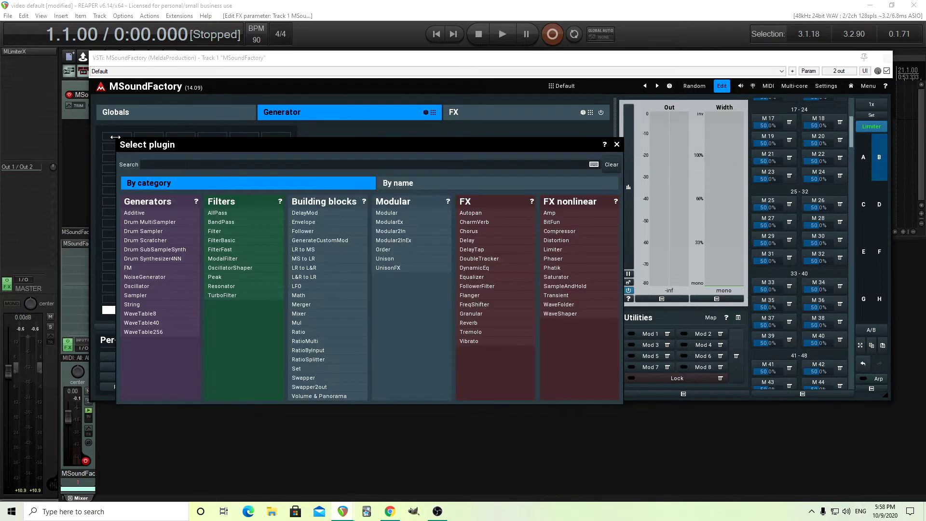
left_click(163, 259)
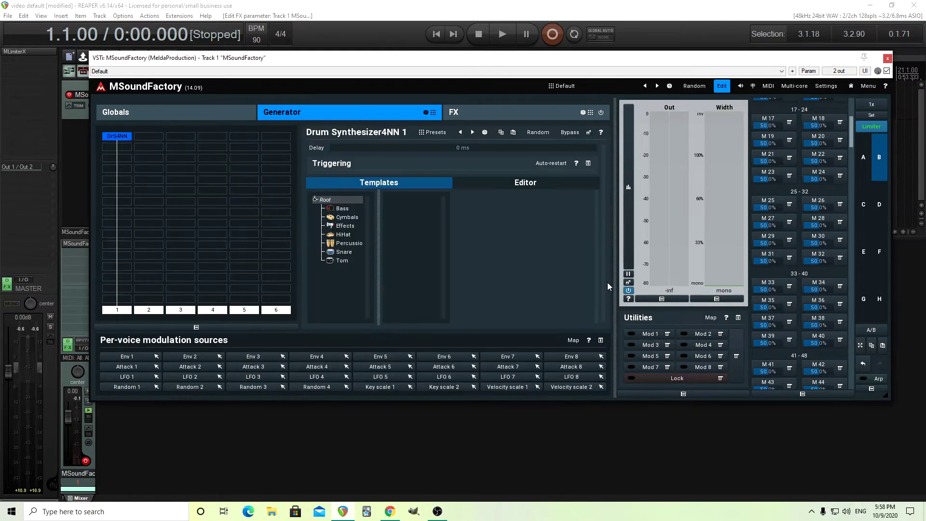
Load the "sine sweep basic" preset into the drum synthesizer.
left_click(433, 132)
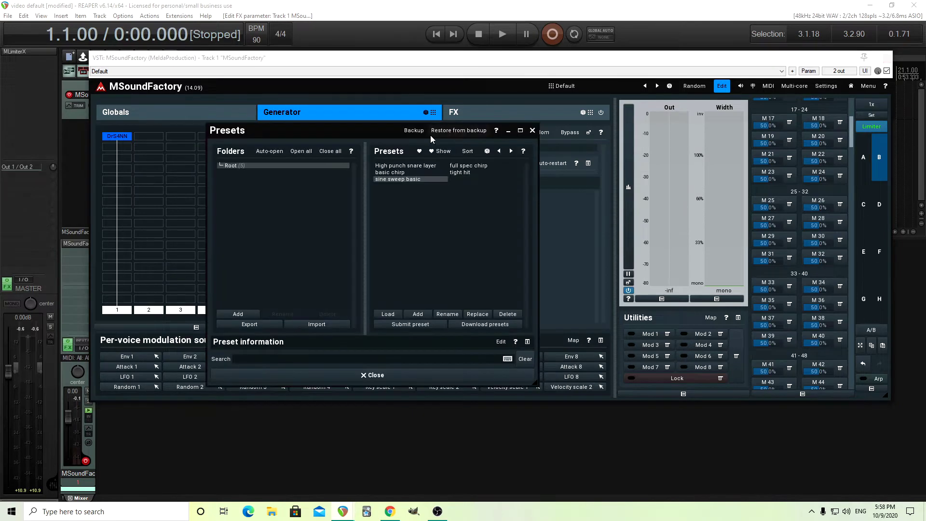
left_click(404, 180)
left_click(420, 376)
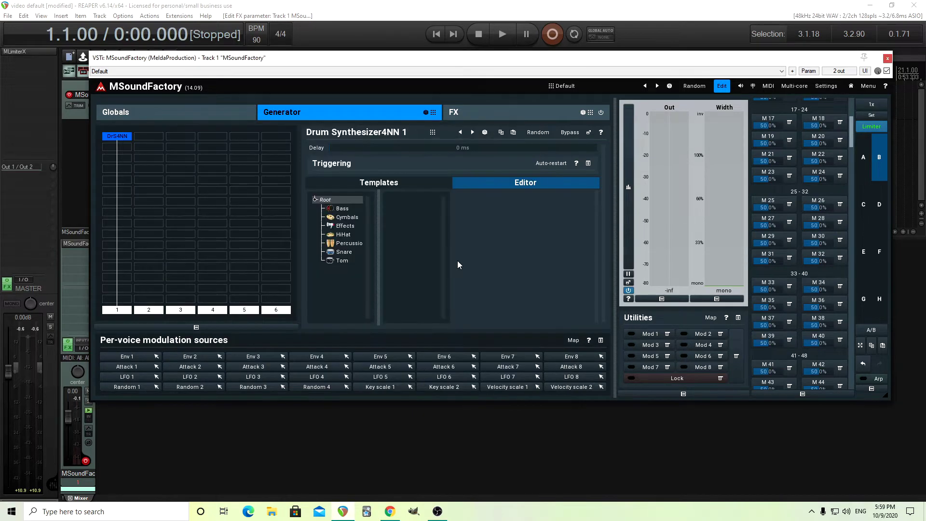
Examine Oscillator 1's frequency curve in the drum synthesizer's editor, detached into its own window.
left_click(479, 185)
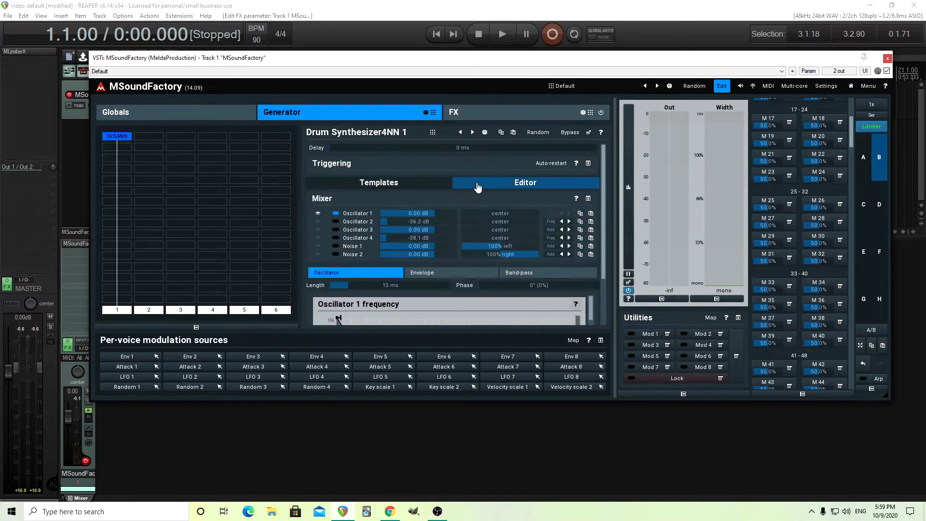
left_click(589, 134)
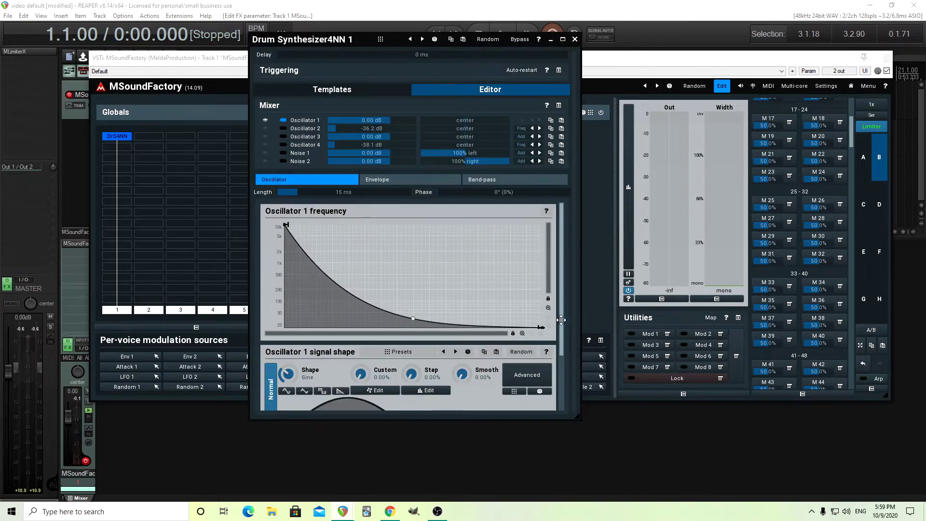
scroll(561, 284, "down", 1)
scroll(561, 284, "up", 1)
mouse_move(542, 329)
Flatten Oscillator 1's envelope by resetting its end point to 0.00 dB, and close the detached drum synthesizer window.
left_click(383, 181)
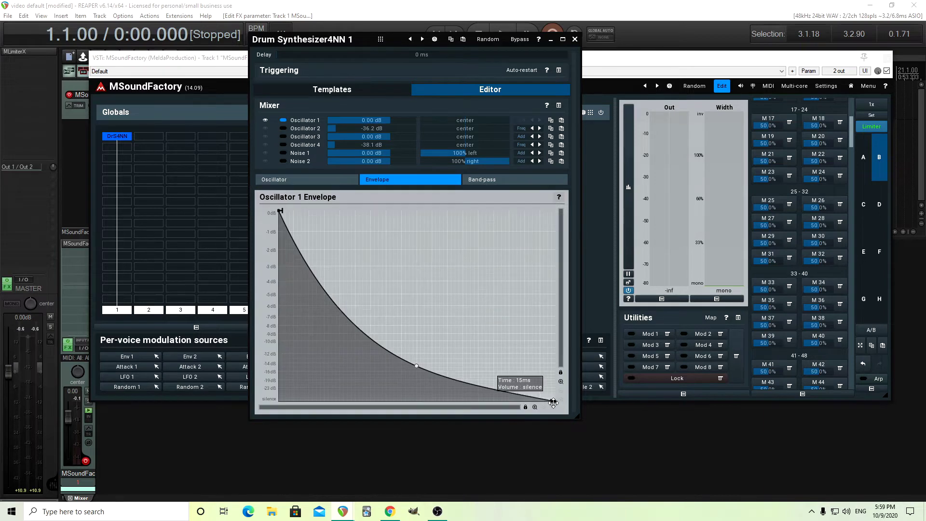
double_click(540, 374)
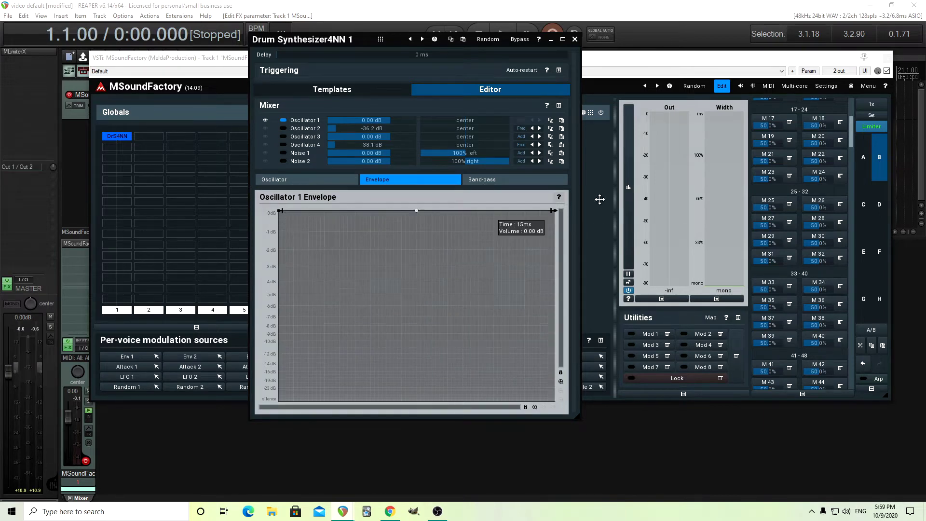
left_click(575, 39)
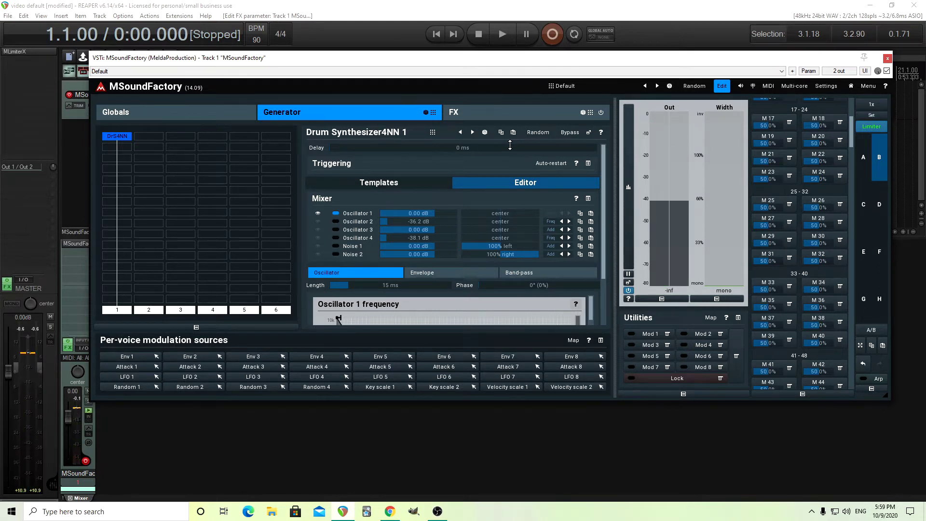
Add a ModalFilter below the drum synthesizer in generator column 1 and review its harmonics in a detached window.
double_click(116, 169)
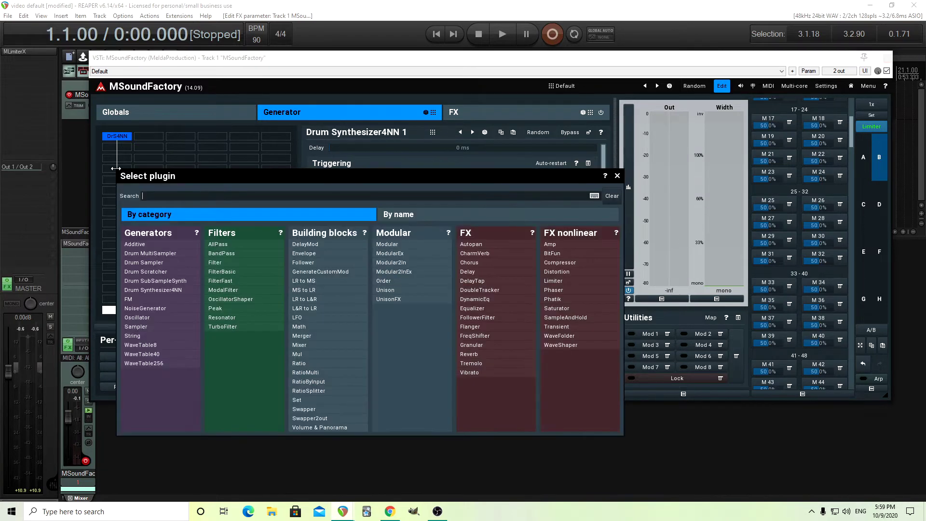
left_click(247, 291)
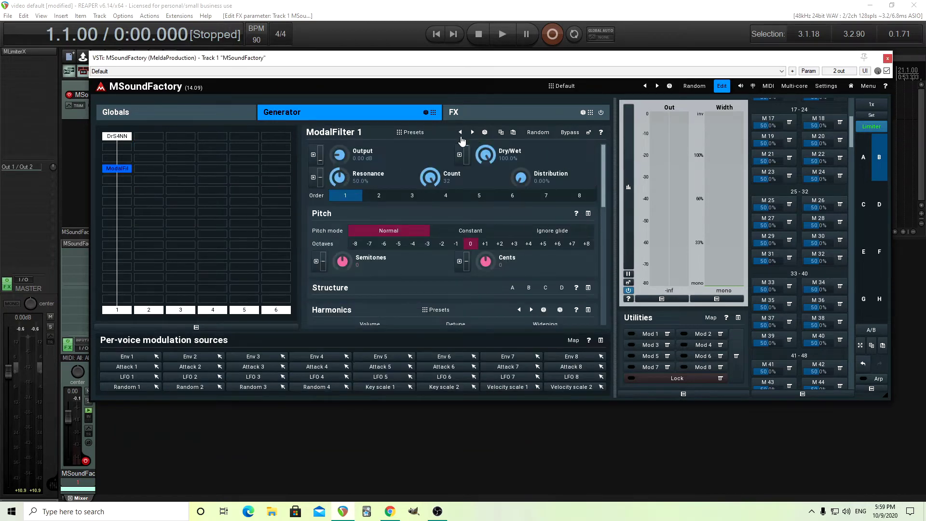
left_click(589, 133)
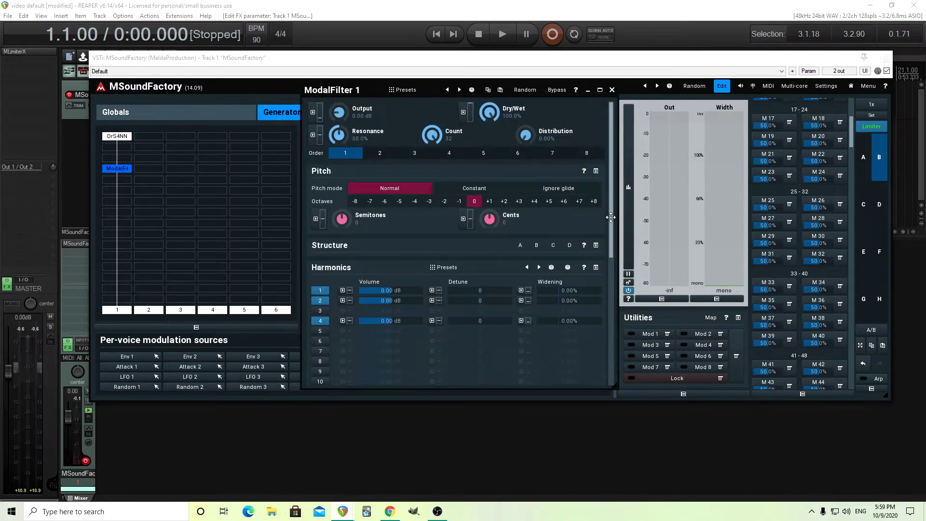
scroll(608, 218, "down", 10)
scroll(311, 296, "up", 10)
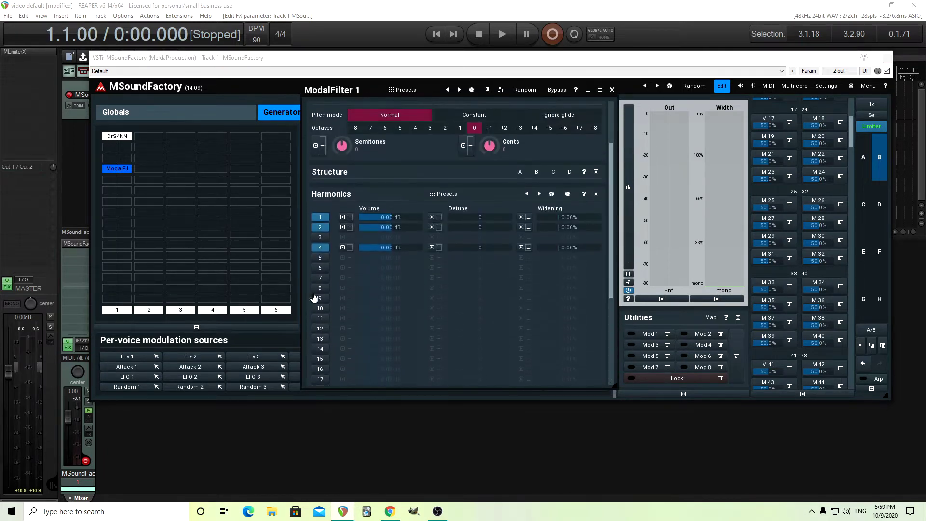
scroll(612, 208, "up", 3)
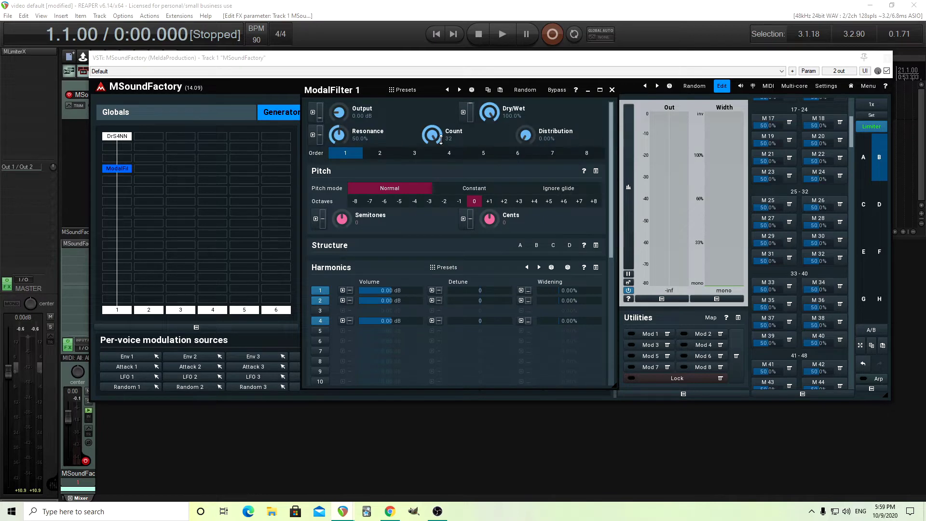
Load the "All Harmonics" preset into the ModalFilter and reset its output to 0.00 dB.
left_click(417, 92)
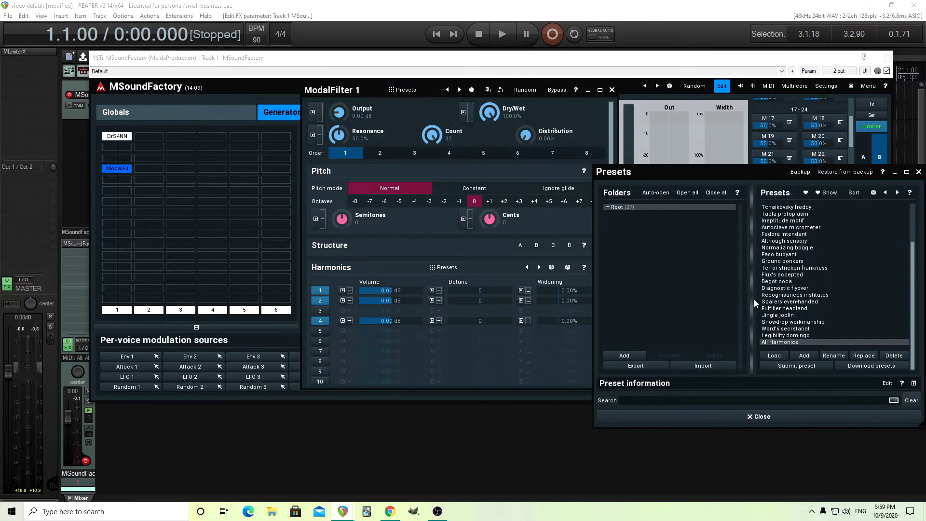
left_click(794, 343)
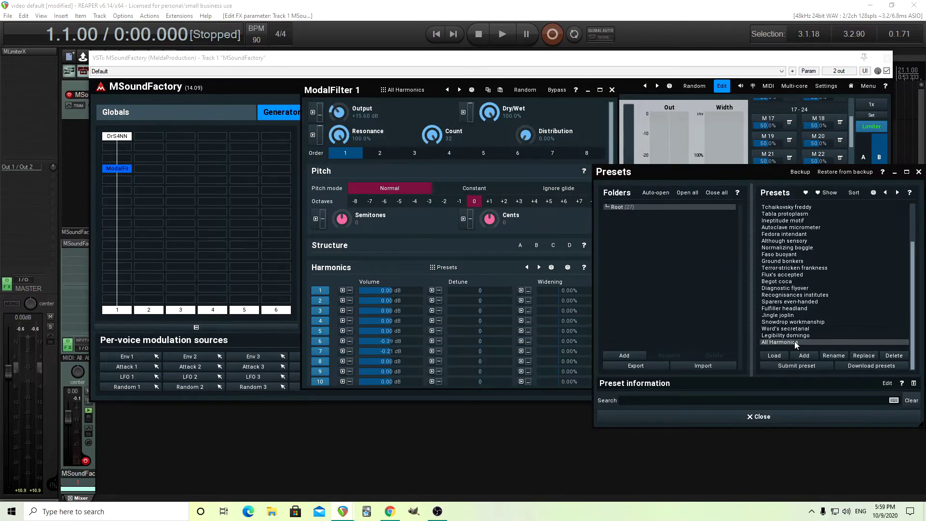
left_click(760, 416)
mouse_move(611, 217)
left_mouse_down()
mouse_move(616, 366)
mouse_move(612, 217)
left_mouse_up()
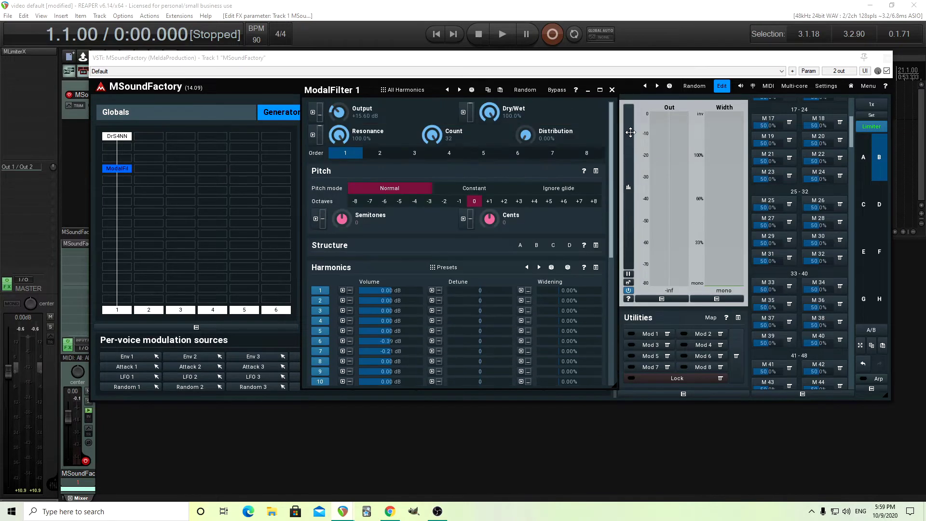
double_click(337, 113)
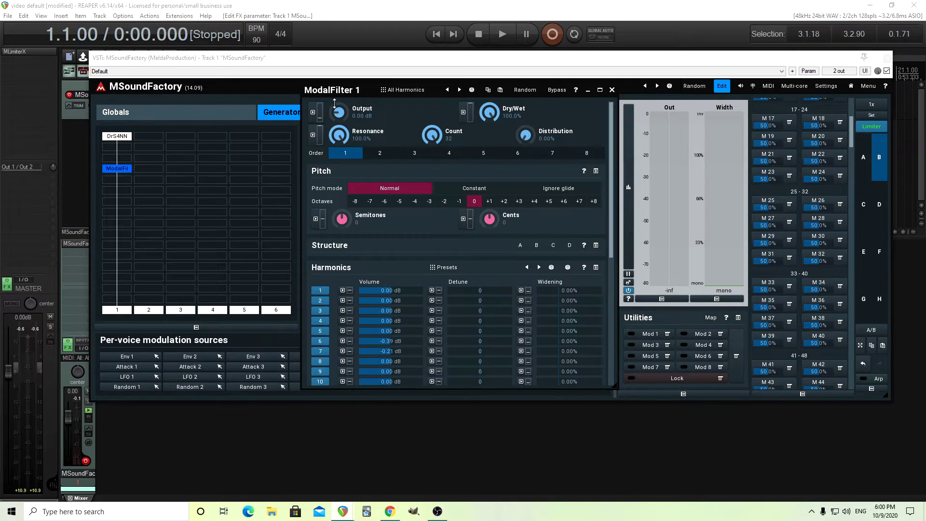
left_click_drag(337, 94, 334, 129)
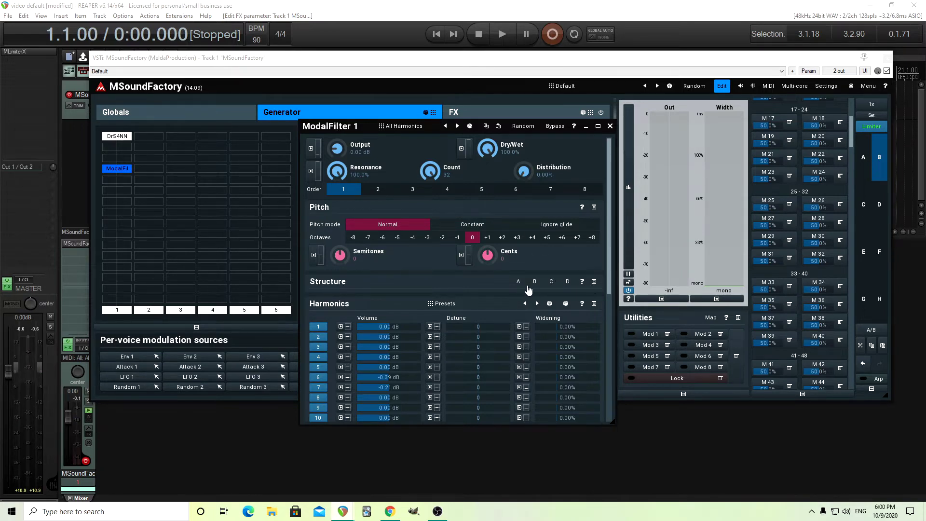
Load the "xylophone" preset from the Instruments folder into the ModalFilter's harmonic structure A.
left_click(594, 281)
scroll(597, 277, "down", 2)
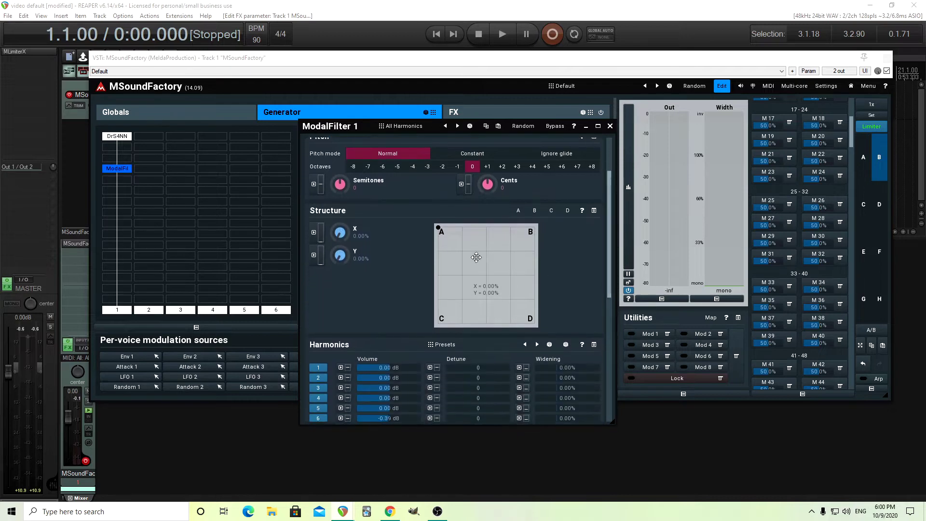
left_click(519, 212)
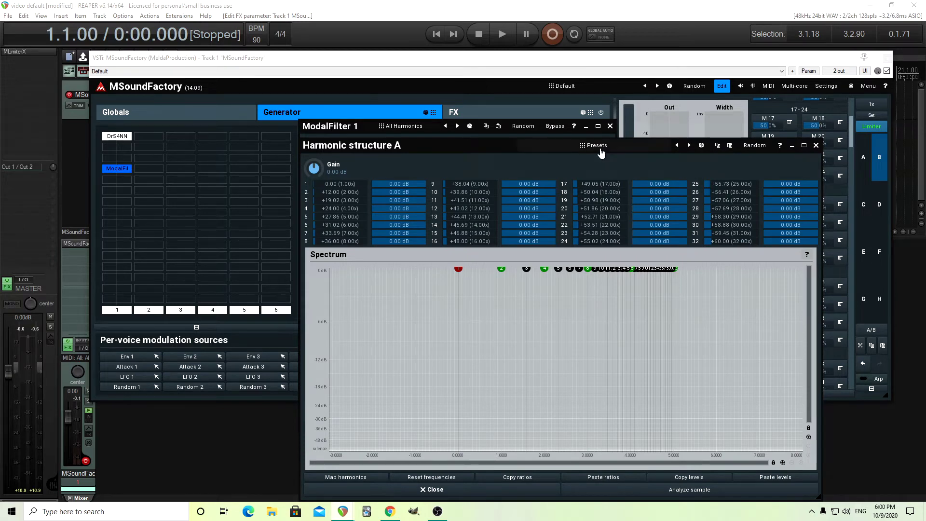
left_click(600, 149)
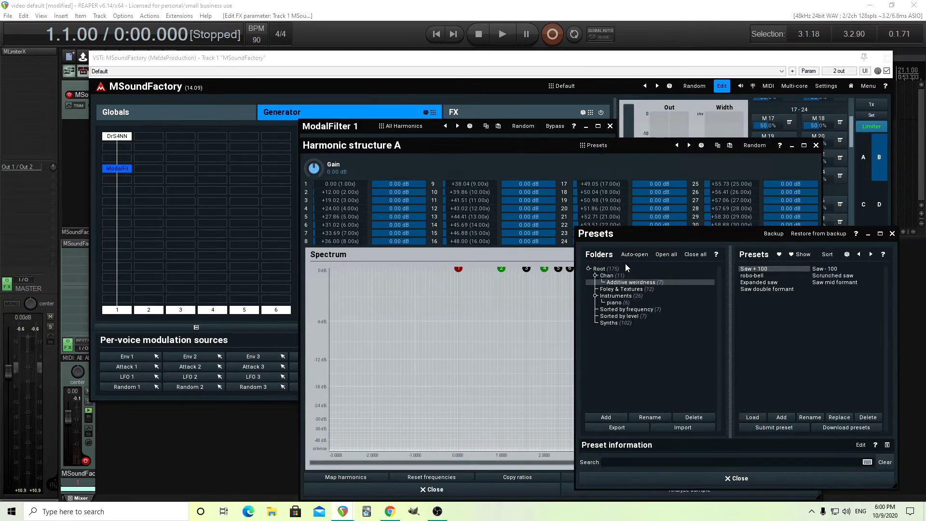
left_click(639, 296)
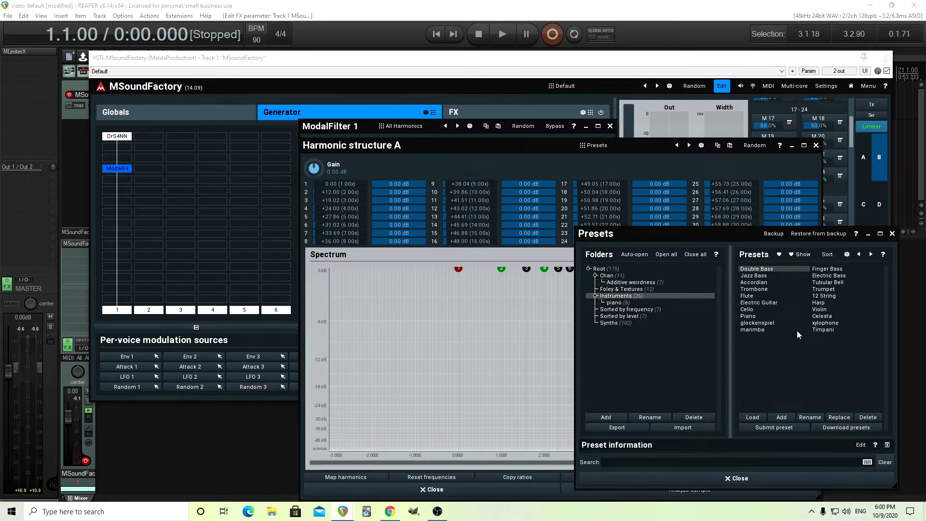
left_click(823, 323)
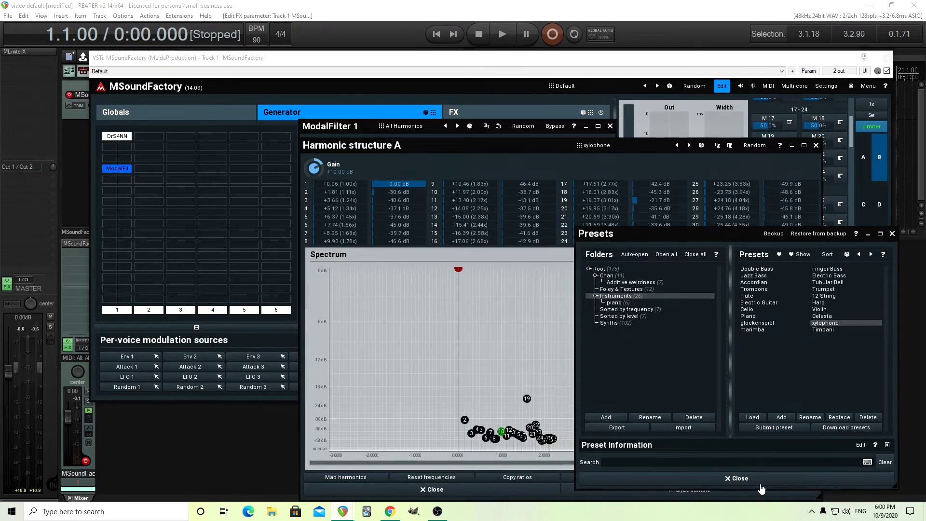
left_click(736, 478)
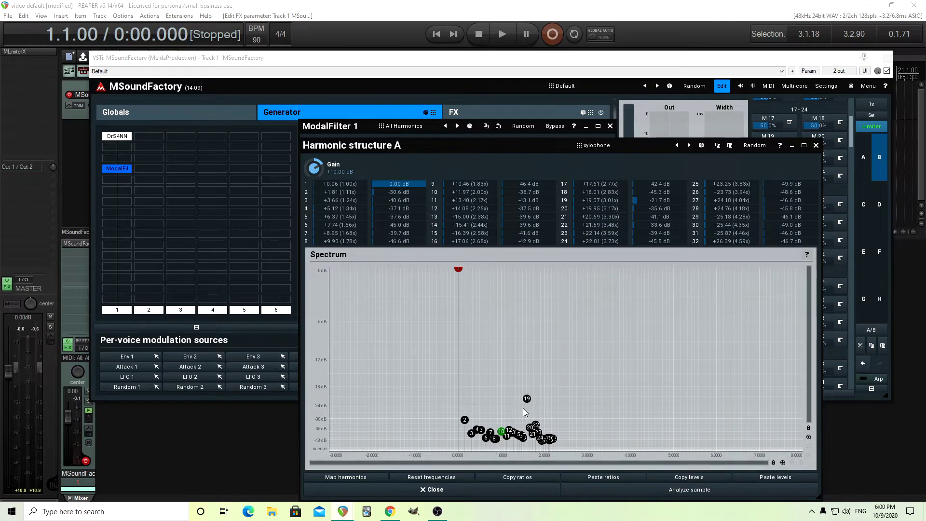
left_click(815, 145)
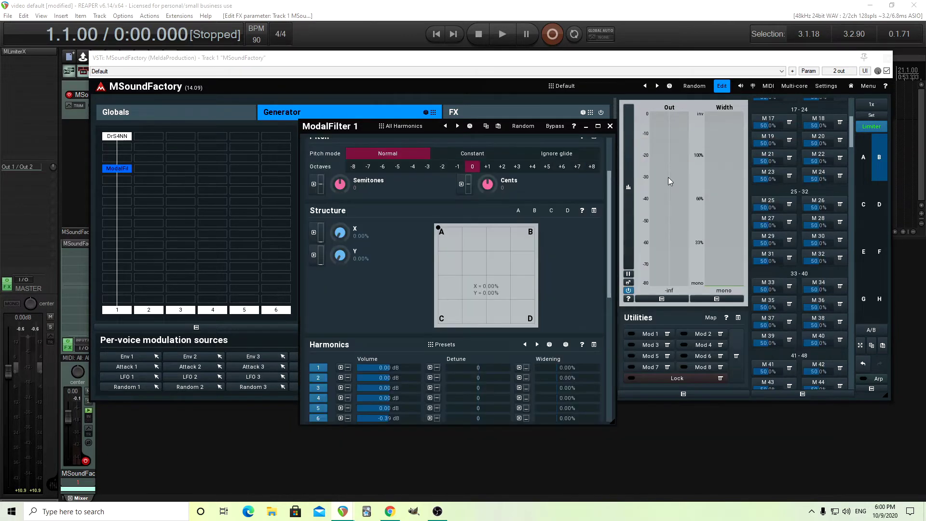
Lower the ModalFilter's resonance to 49.2% and close its detached window.
scroll(608, 260, "up", 2)
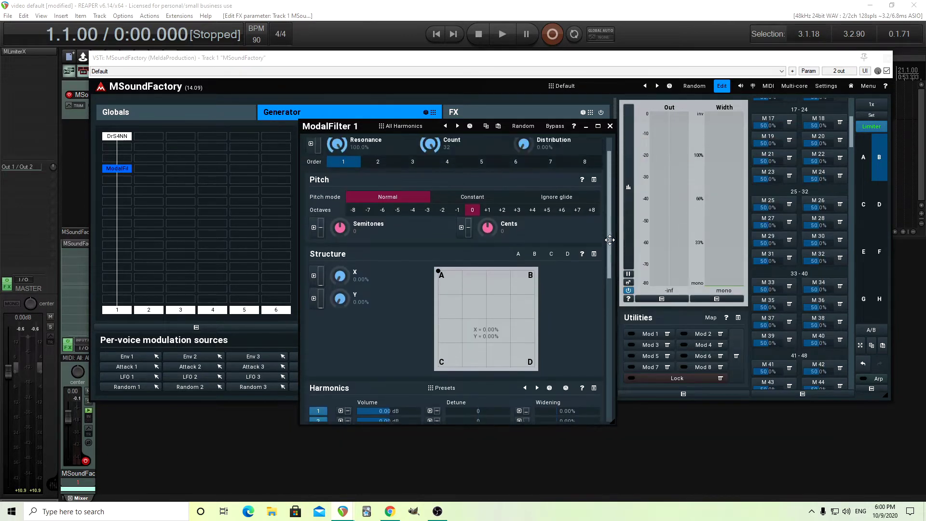
scroll(609, 214, "up", 1)
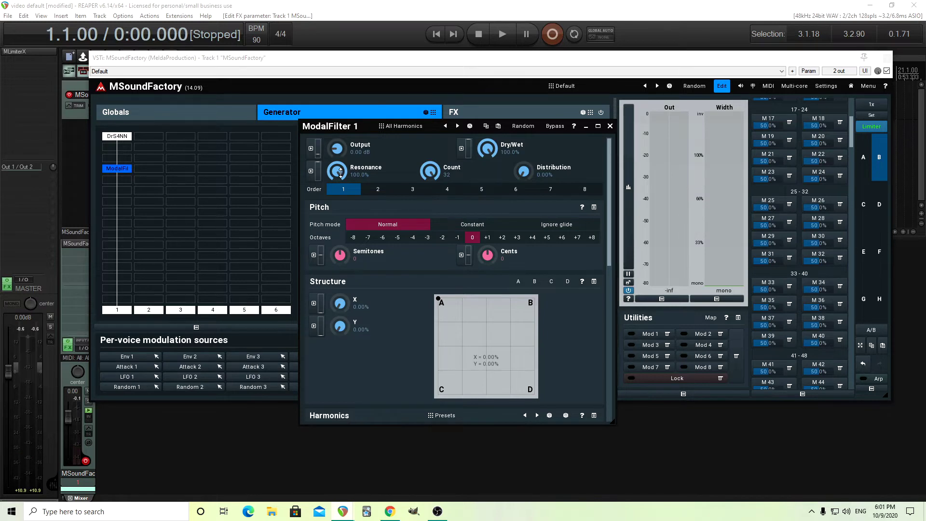
left_click_drag(337, 171, 337, 188)
left_click(609, 125)
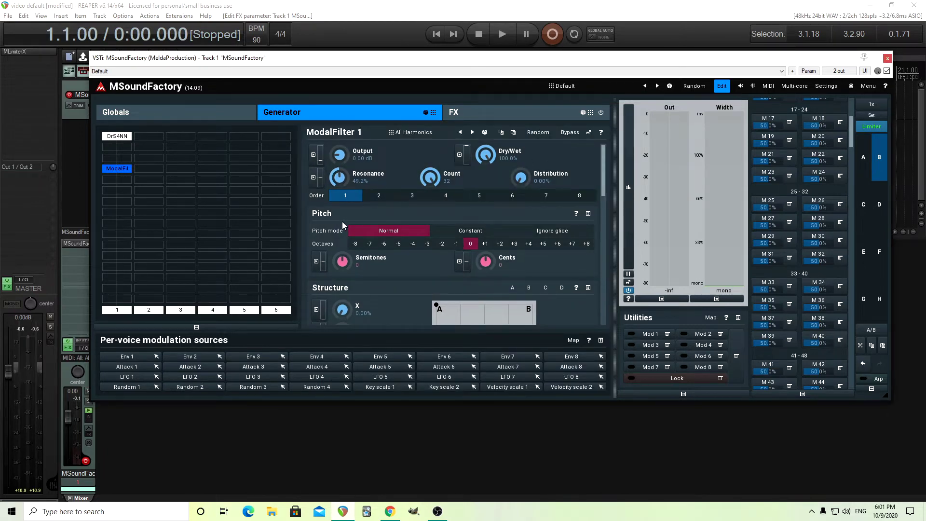
Add a second ModalFilter in generator column 2, lower than the first, and load the "All Harmonics" preset into it.
double_click(151, 191)
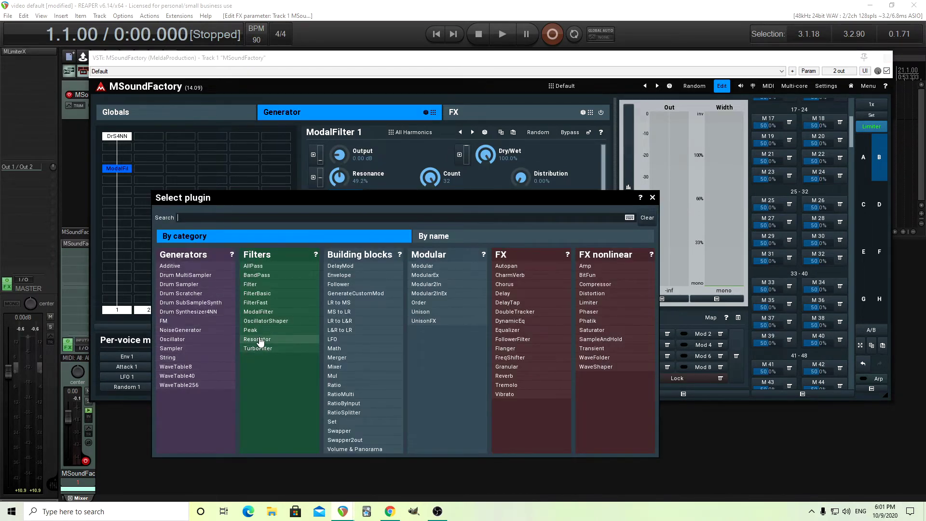
left_click(285, 313)
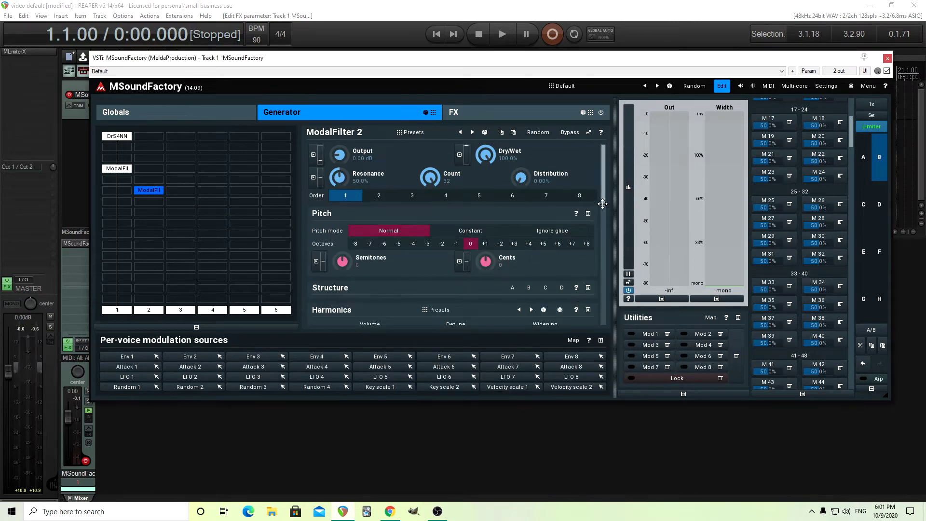
mouse_move(602, 203)
left_mouse_down()
mouse_move(604, 227)
mouse_move(605, 201)
left_mouse_up()
left_click(428, 133)
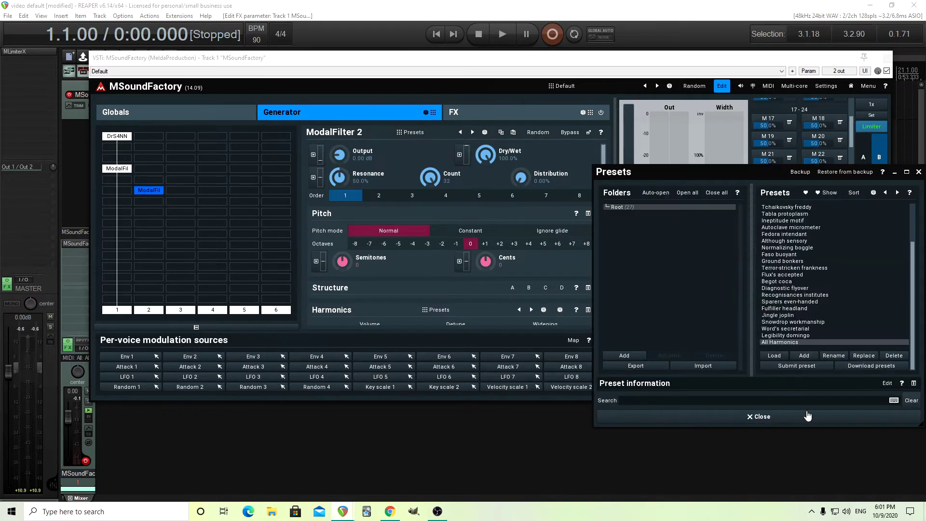
left_click(780, 342)
left_click(758, 416)
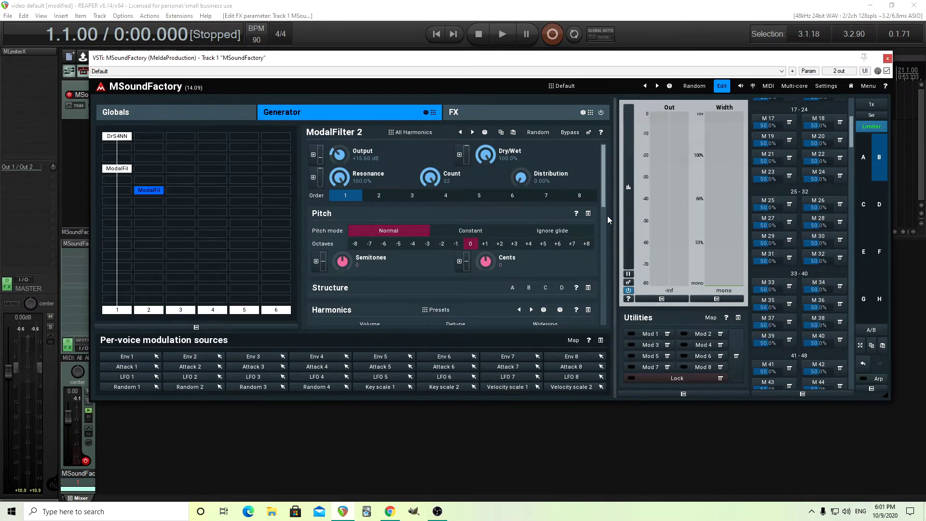
Load the "Saw" preset from the Root folder into the second ModalFilter's harmonic structure A.
scroll(603, 199, "down", 1)
scroll(597, 198, "down", 5)
scroll(593, 192, "up", 6)
left_click(512, 288)
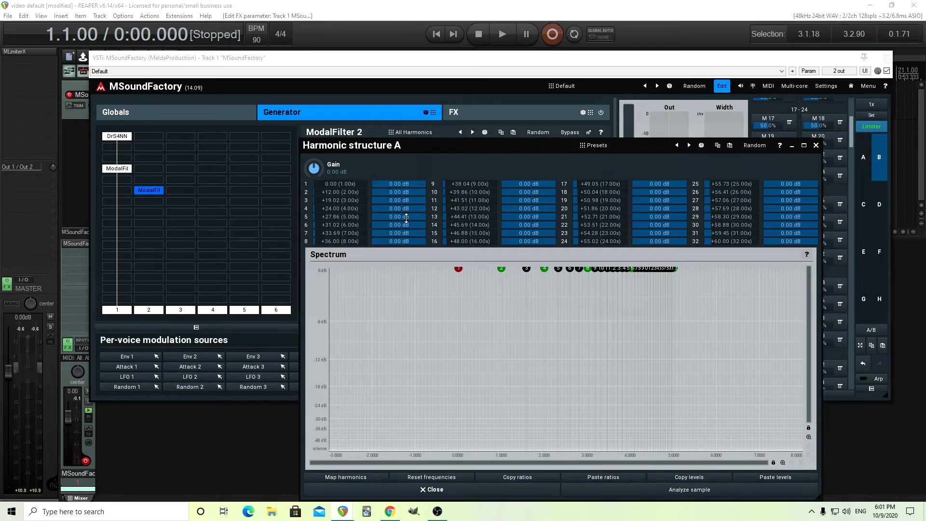
left_click(599, 148)
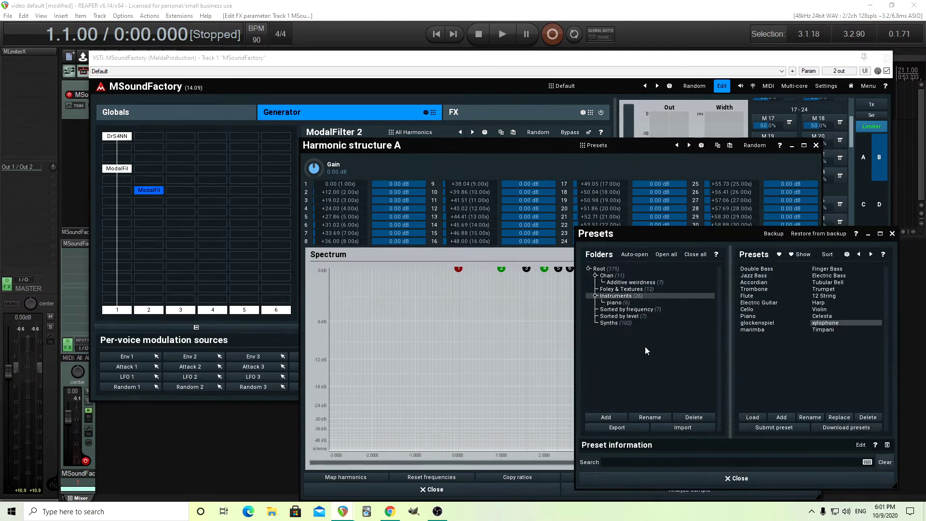
left_click(607, 269)
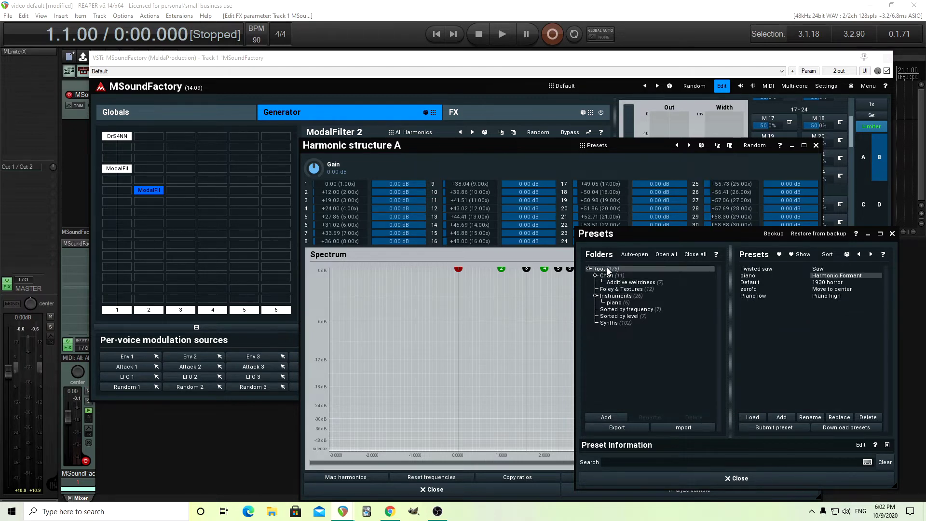
left_click(823, 269)
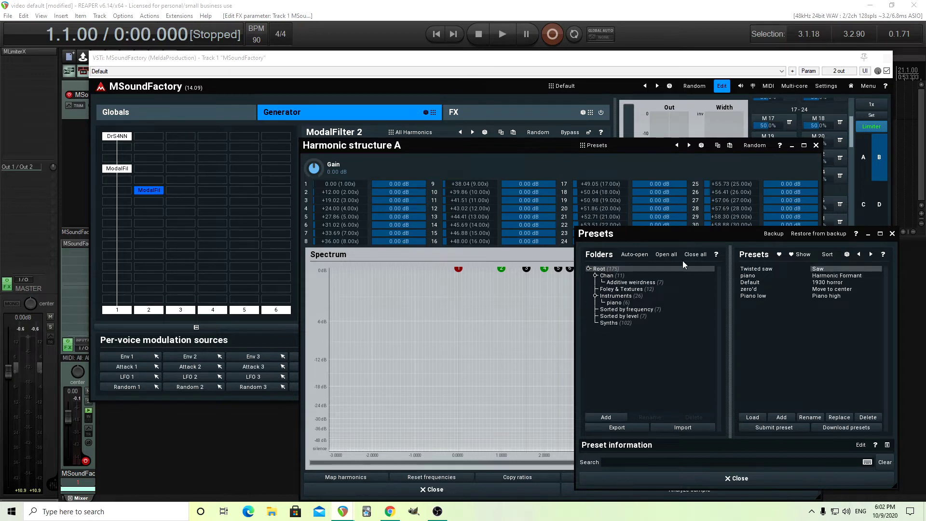
left_click_drag(629, 237, 559, 240)
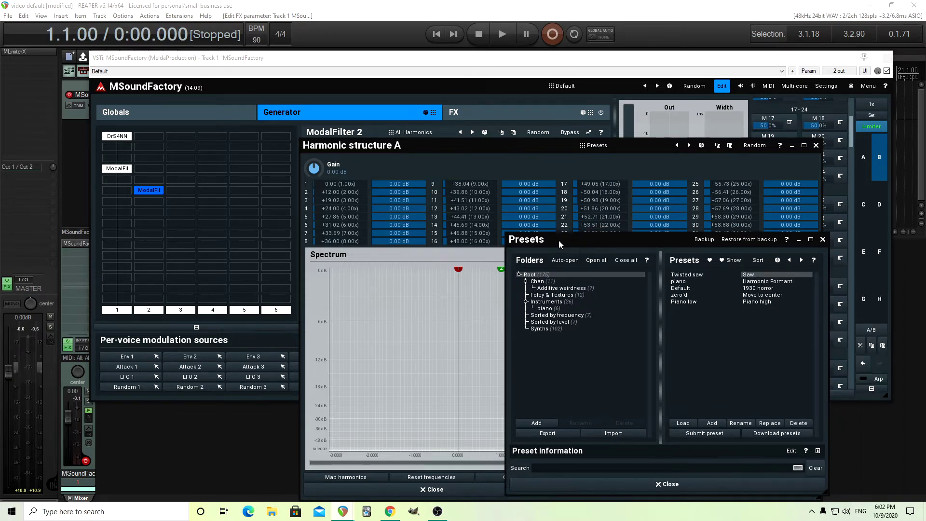
double_click(759, 273)
left_click(706, 485)
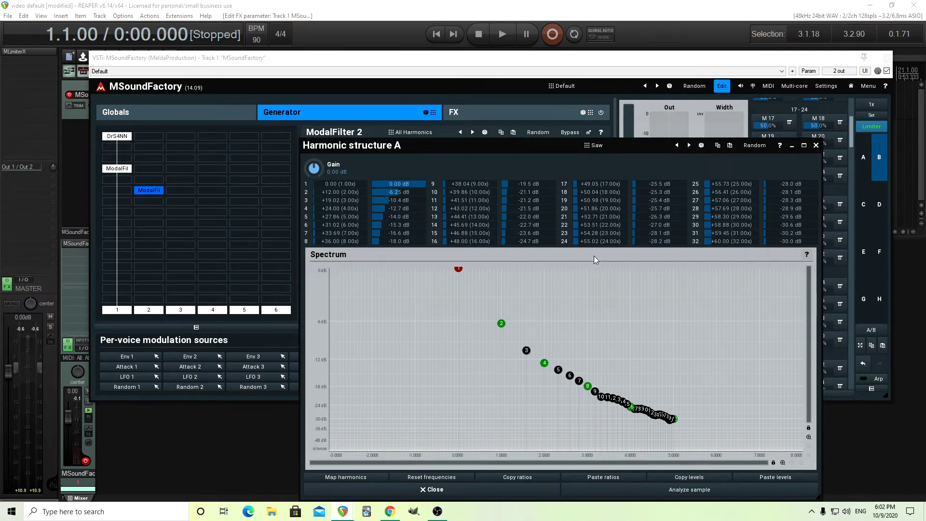
left_click(816, 145)
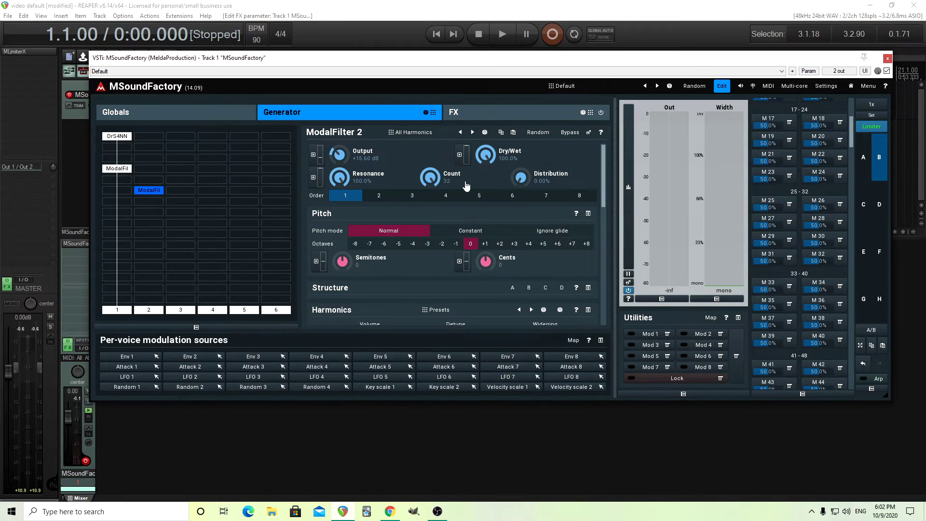
Set the second ModalFilter's count to 8 and take its input from column 1.
mouse_move(429, 174)
left_mouse_down()
mouse_move(429, 199)
mouse_move(420, 188)
left_mouse_up()
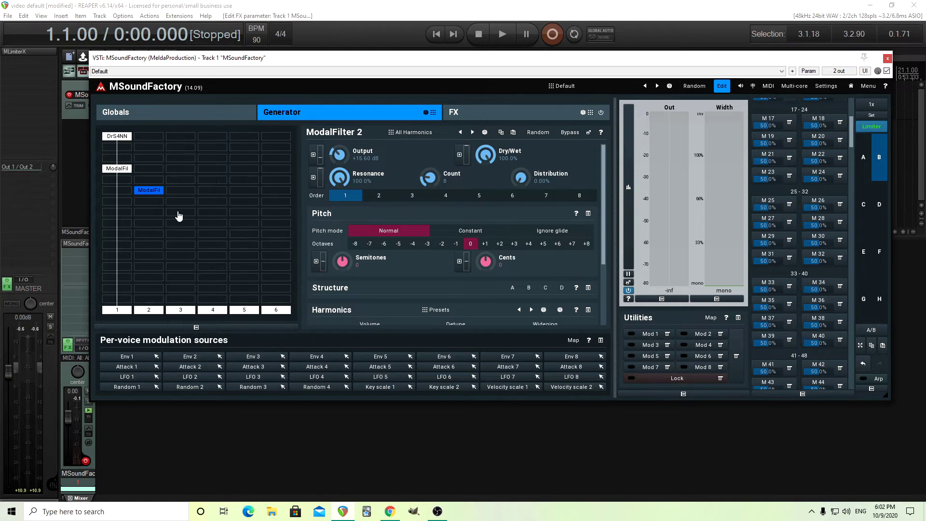
right_click(149, 189)
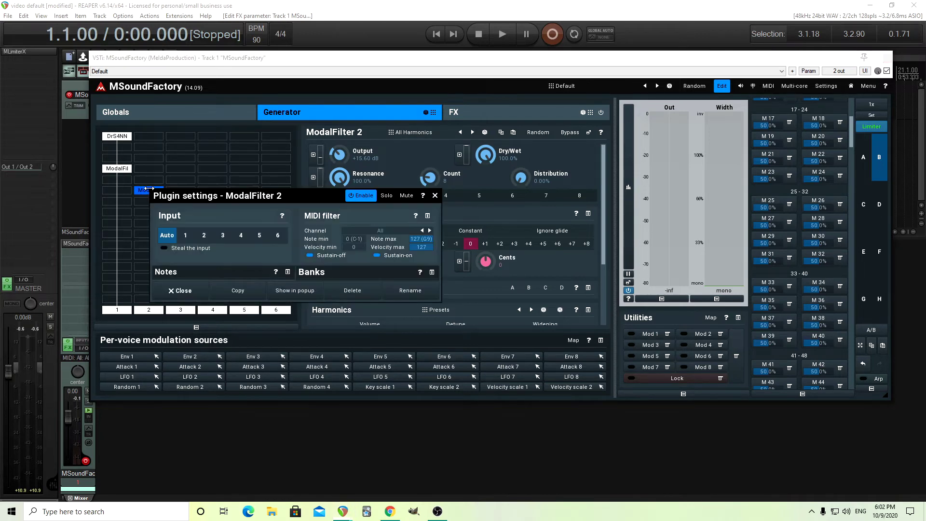
left_click(186, 236)
left_click(181, 290)
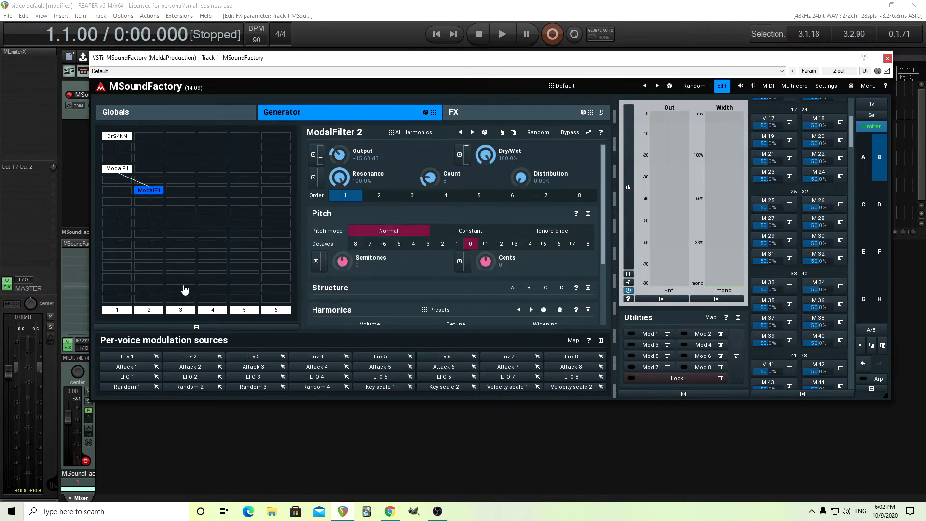
Reset the second ModalFilter's output to 0.00 dB and lower its resonance to 84.4%, auditioning it with output 1 temporarily switched off.
double_click(337, 154)
left_click(123, 310)
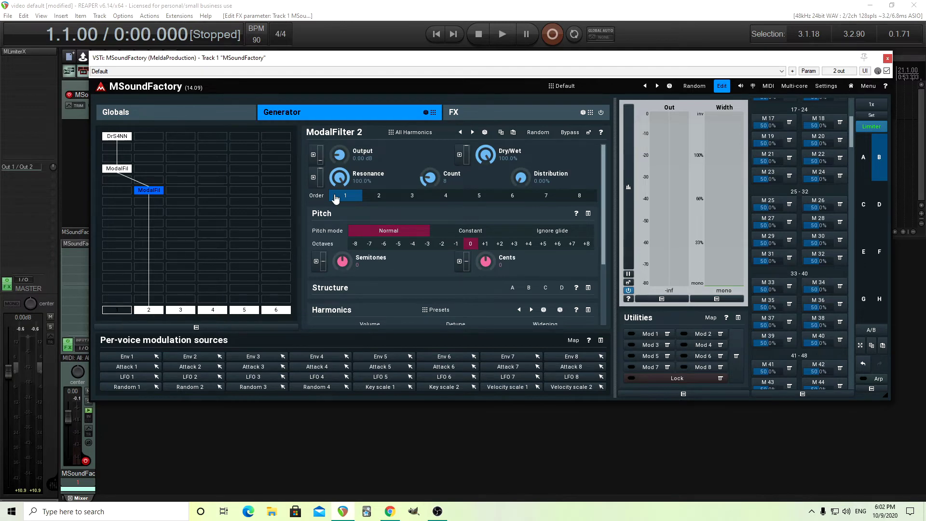
left_click_drag(334, 194, 334, 227)
left_click_drag(339, 177, 339, 153)
left_click(118, 310)
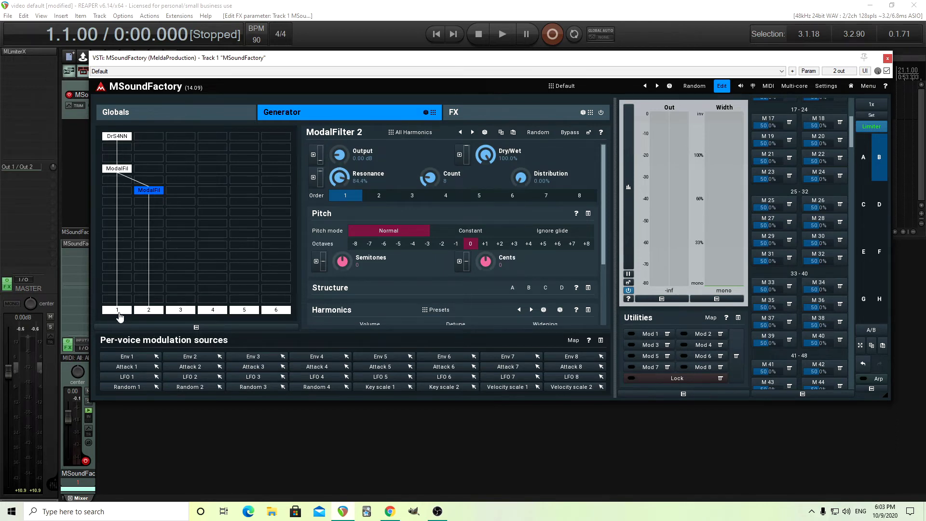
Add a Mixer in generator column 1 below both filters, enable inputs 1 and 2, and make it steal input 2.
double_click(120, 240)
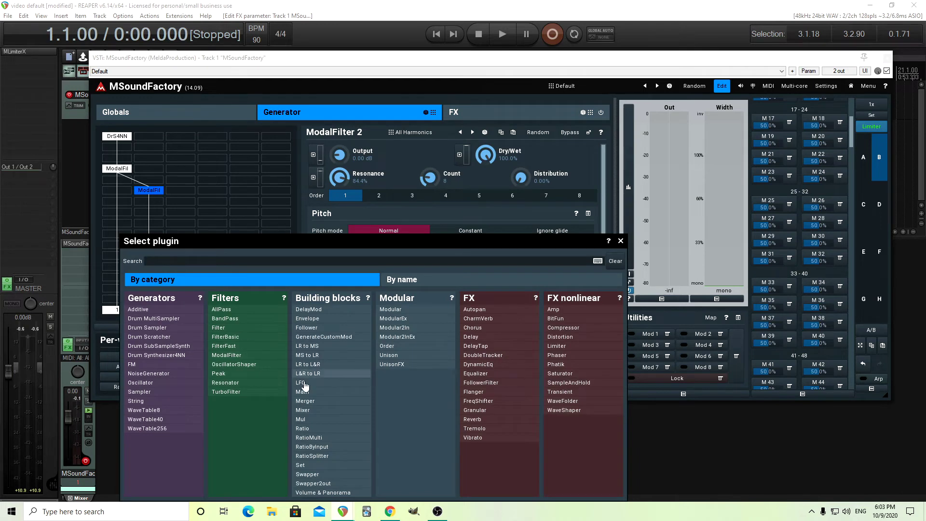
left_click(327, 411)
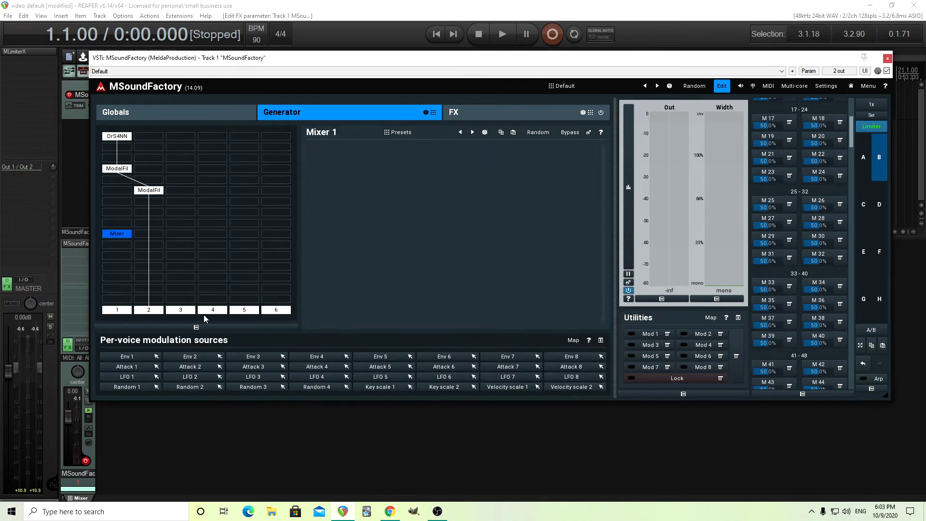
right_click(120, 236)
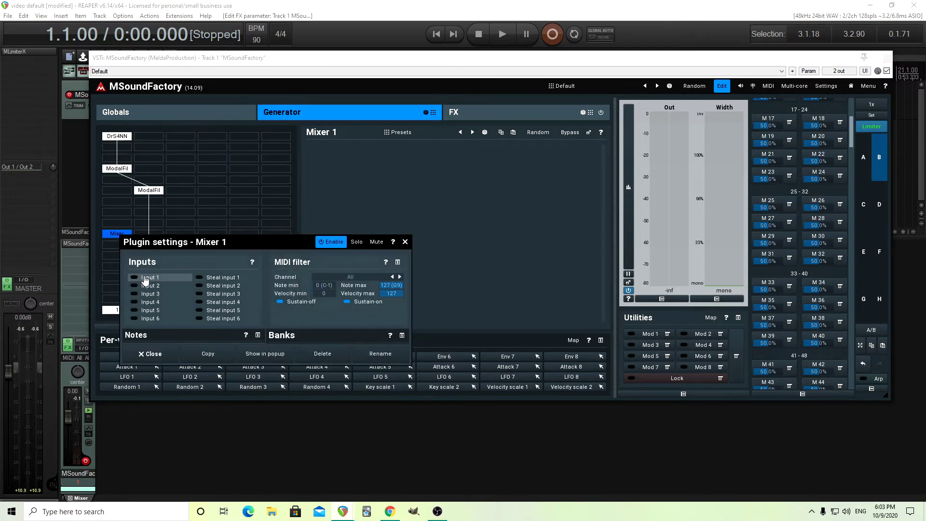
left_click(135, 277)
left_click(140, 285)
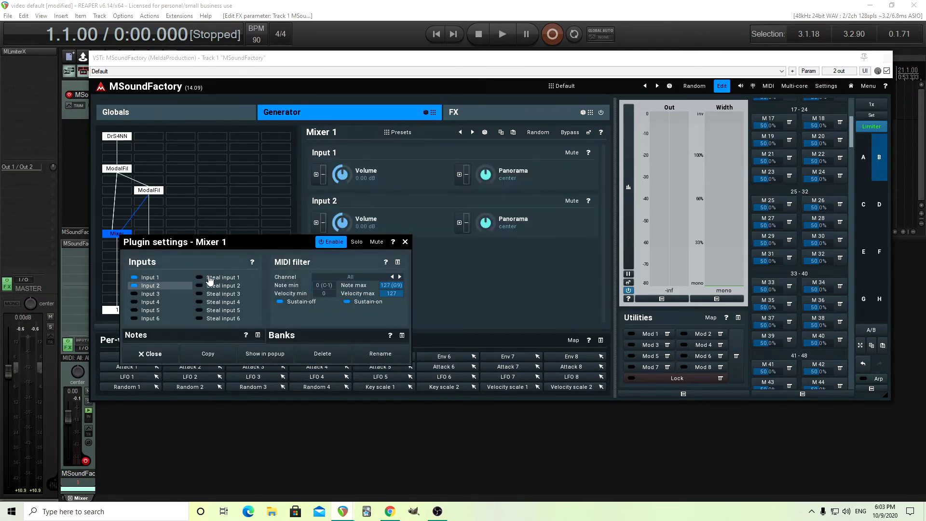
left_click(207, 285)
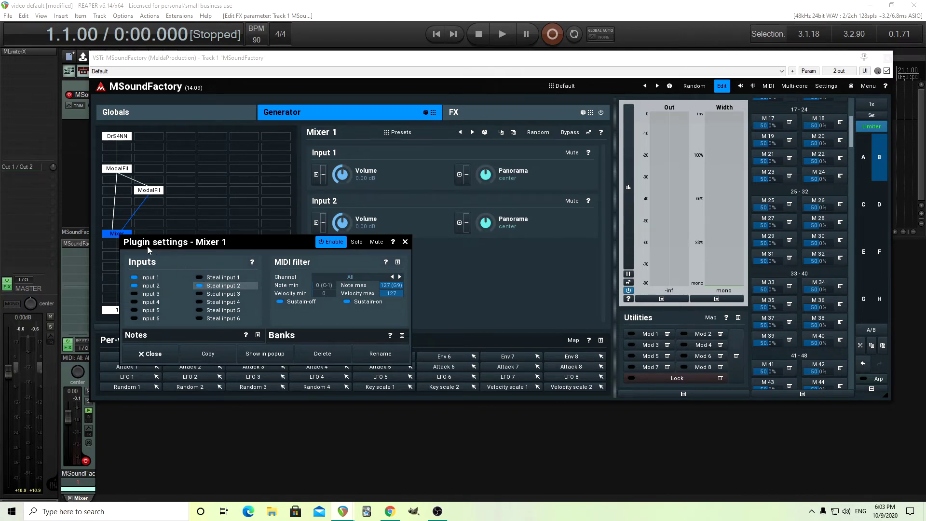
left_click_drag(146, 246, 321, 222)
left_click(384, 264)
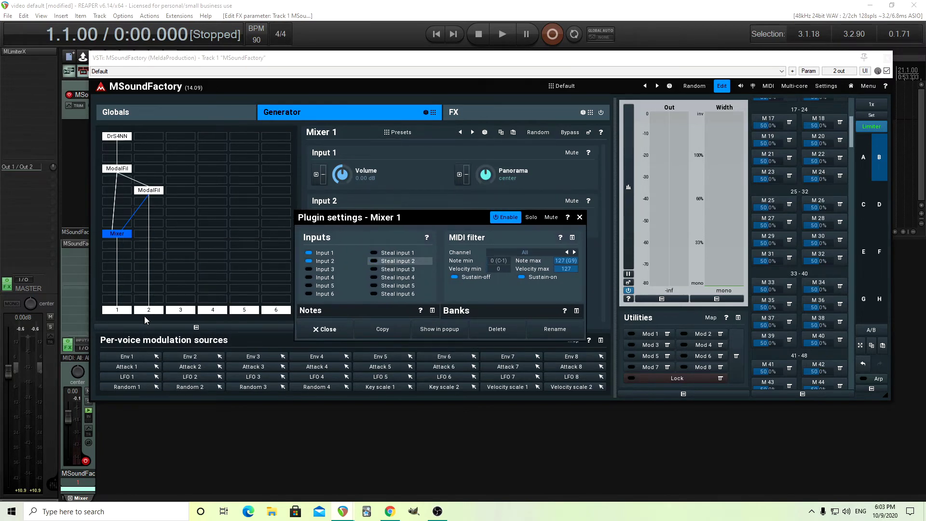
left_click(374, 261)
left_click(329, 329)
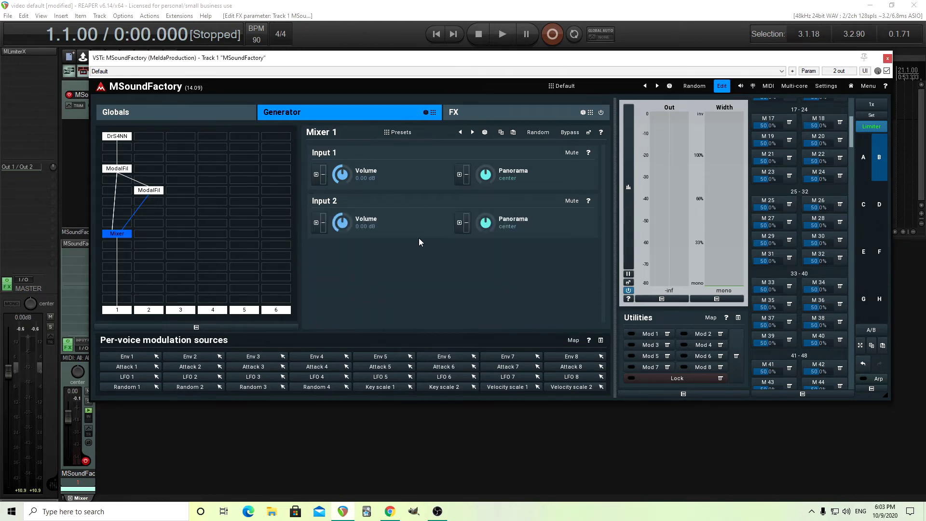
Lower the Mixer's input 2 volume to -7.54 dB.
left_click_drag(341, 222, 342, 255)
left_click_drag(344, 227, 344, 211)
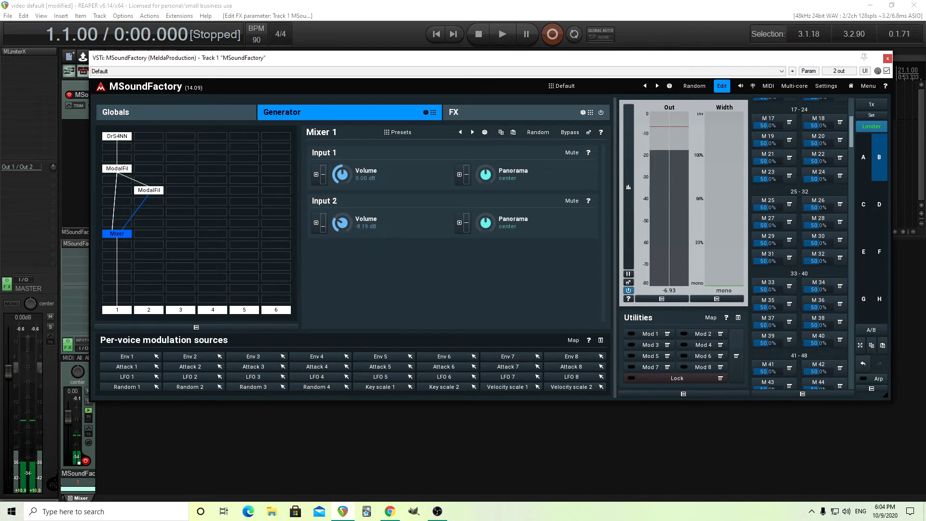
left_click_drag(344, 212, 343, 210)
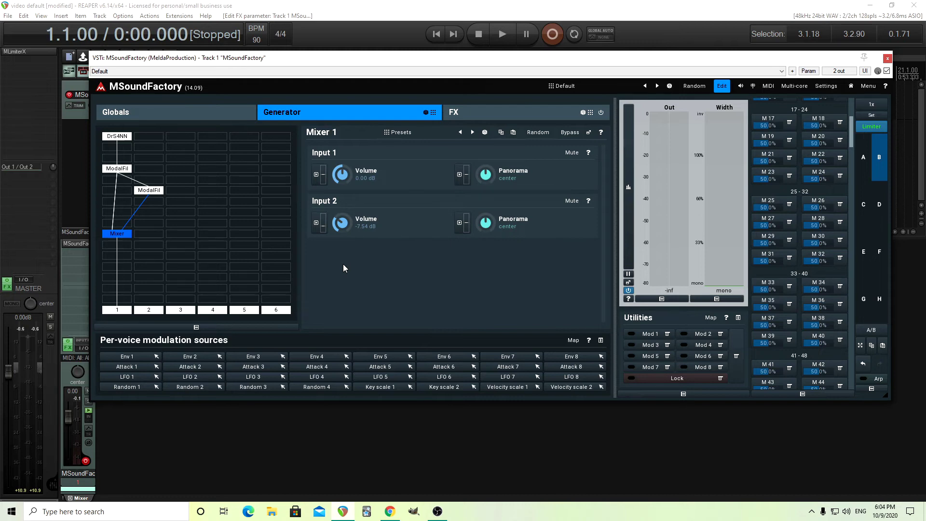
Add a Tremolo directly below the second ModalFilter with depth 55.6%, rate 3.207 Hz and width 89° (24.8%).
double_click(151, 207)
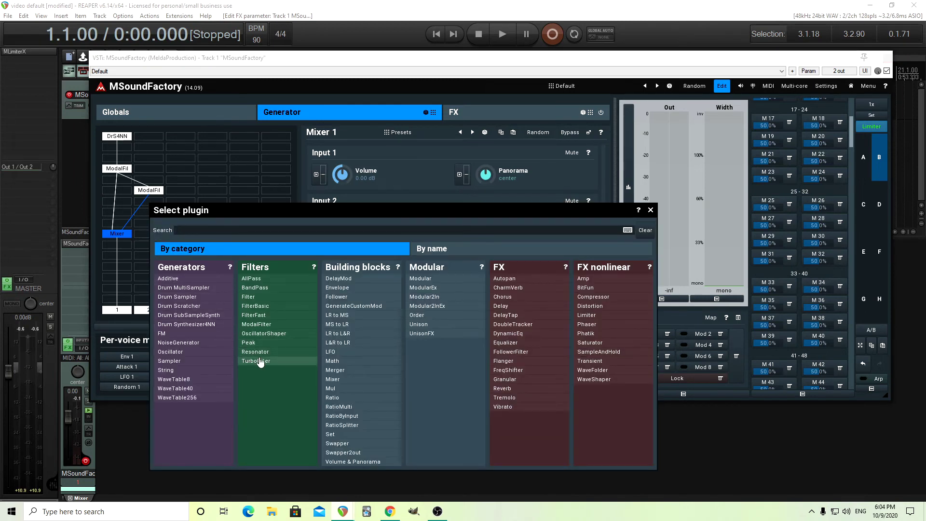
left_click(508, 398)
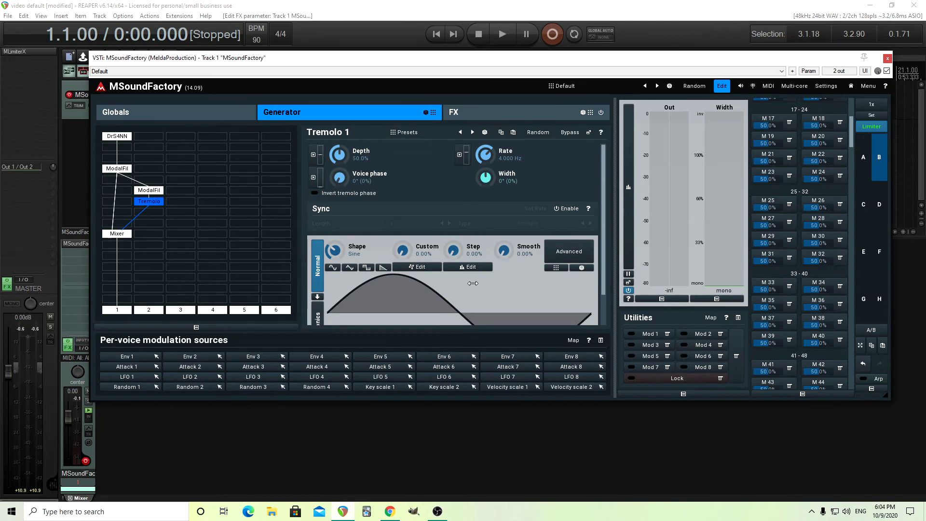
left_click_drag(604, 208, 612, 279)
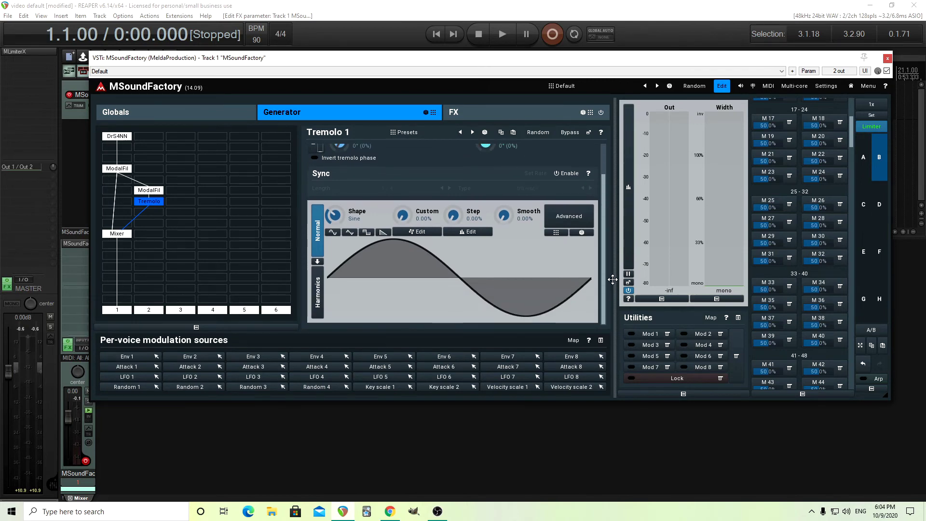
scroll(606, 203, "up", 2)
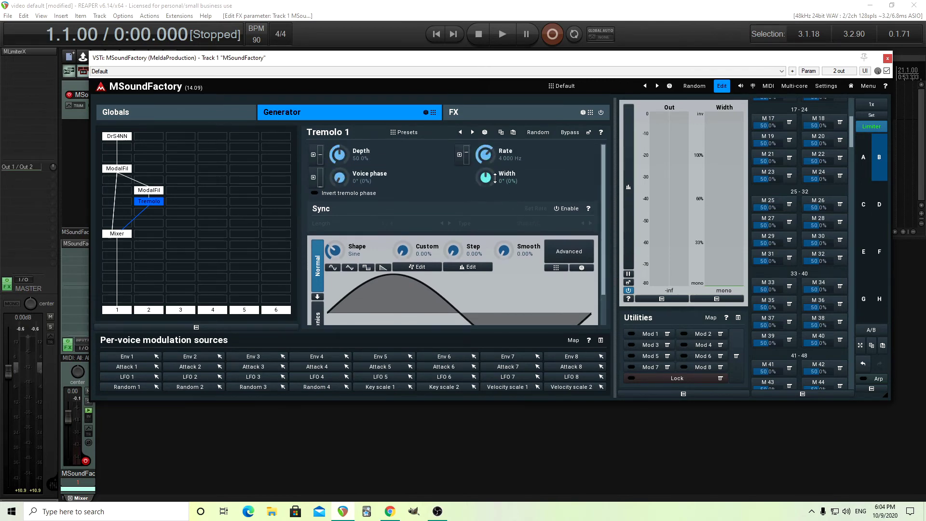
left_click_drag(485, 154, 484, 165)
left_click_drag(339, 154, 340, 155)
left_click(146, 190)
left_click(154, 201)
mouse_move(485, 177)
left_mouse_down()
mouse_move(485, 161)
mouse_move(479, 175)
left_mouse_up()
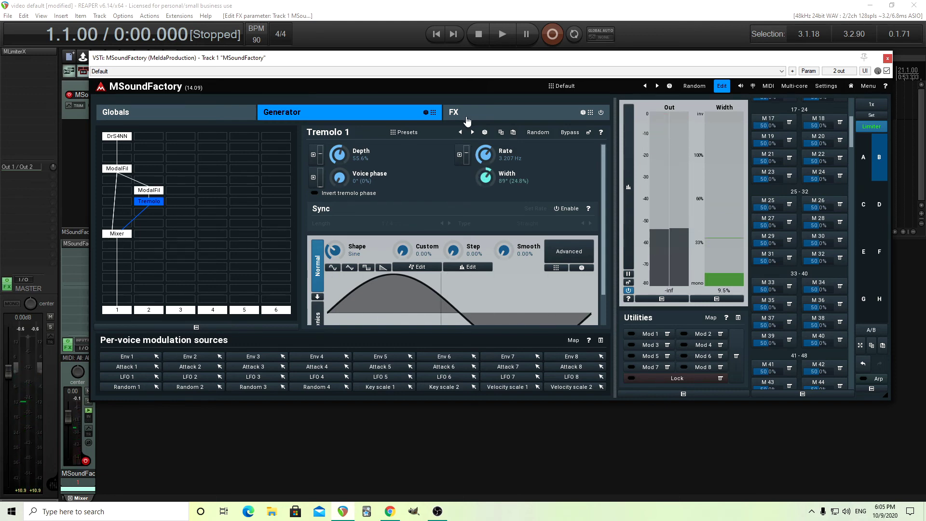
Add ConvolutionEZ to FX column 1 with "Dark rich chamber.flac" from Chambers at 26.0% dry/wet, then return to the generator.
left_click(453, 112)
left_click(128, 179)
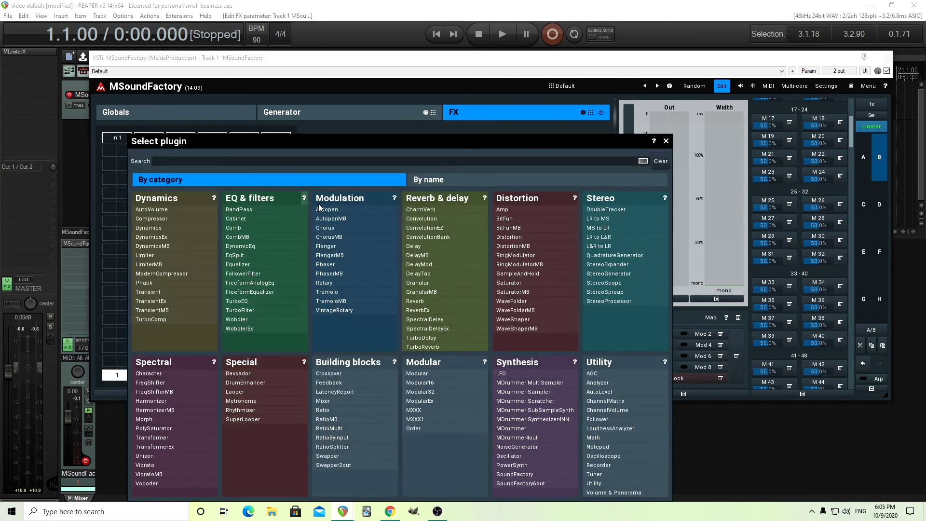
left_click(433, 230)
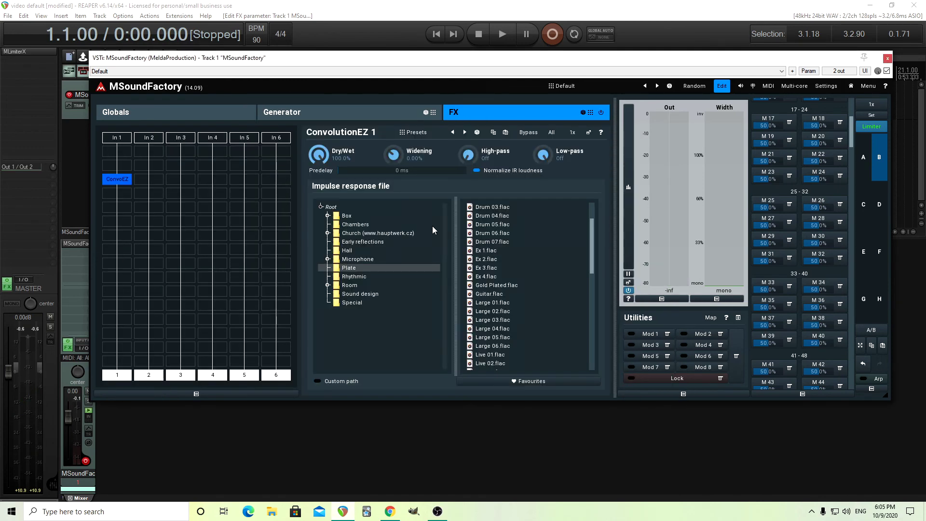
left_click(359, 225)
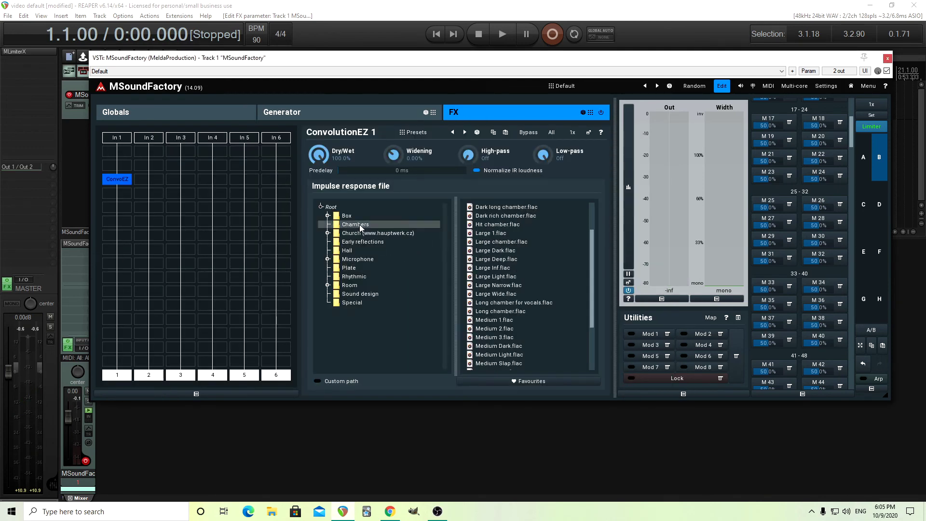
left_click(505, 218)
left_click_drag(318, 154, 317, 190)
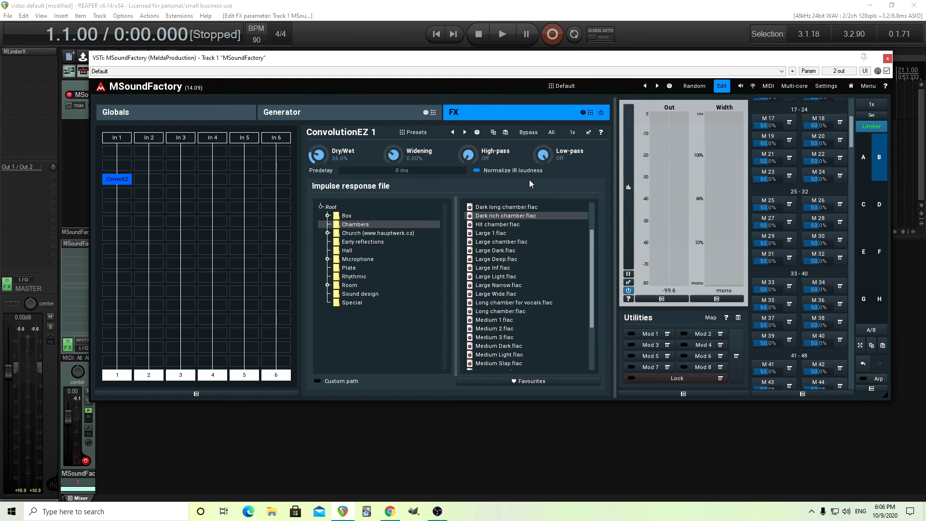
left_click(311, 109)
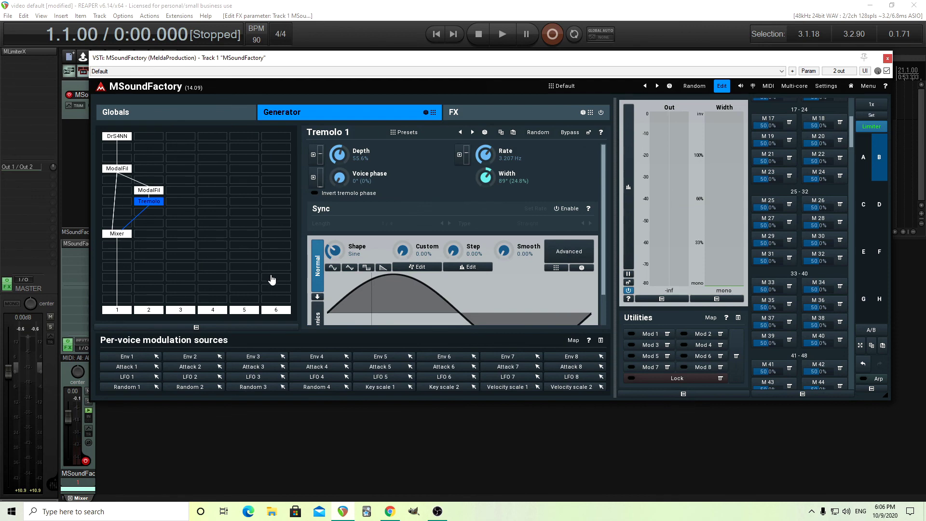